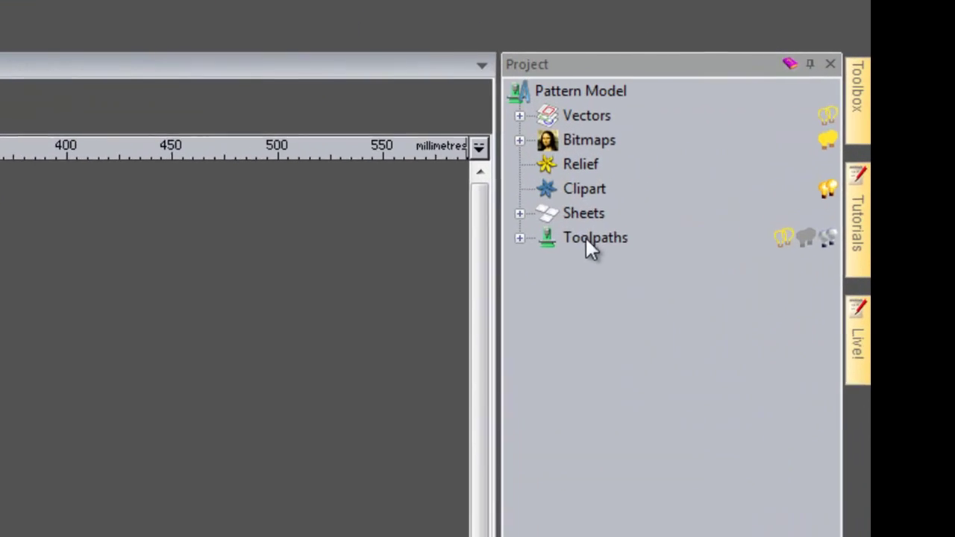
# - Simulate all toolpaths on the whole model at Standard relief resolution
pyautogui.click(585, 238)
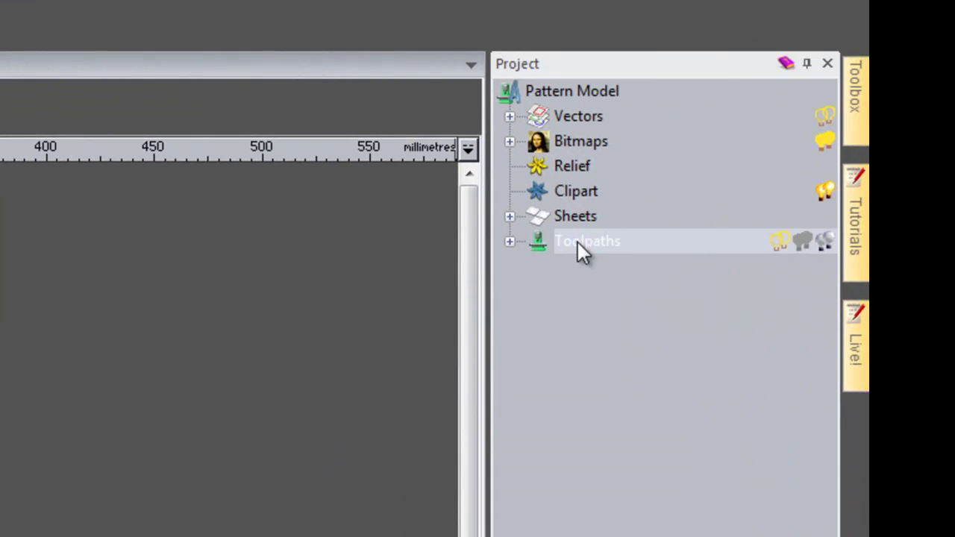
pyautogui.rightClick(578, 242)
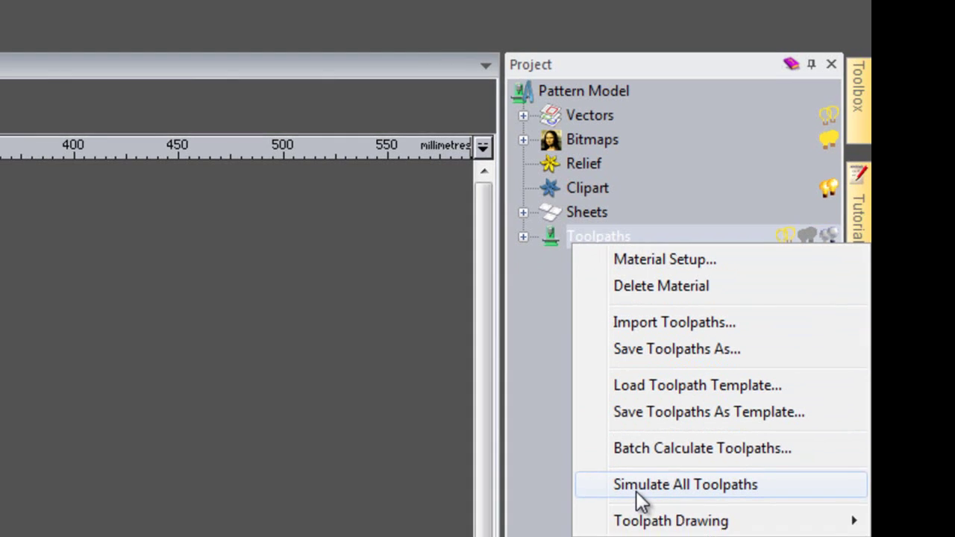
pyautogui.click(631, 497)
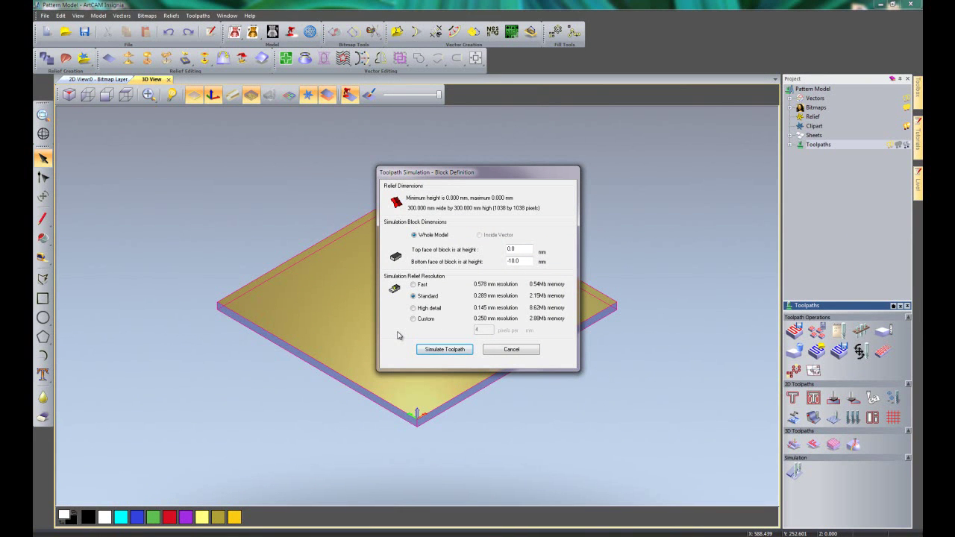
pyautogui.click(445, 349)
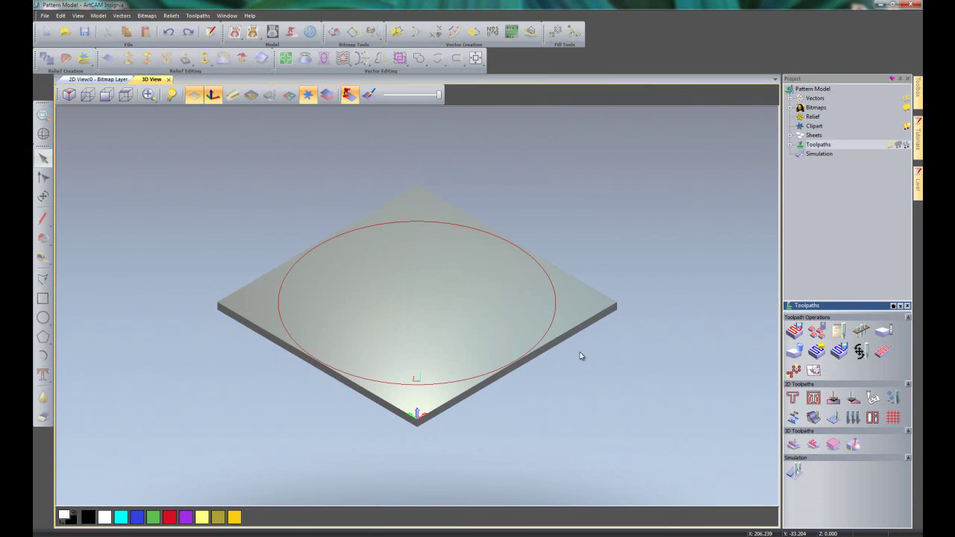
# - Examine the simulated carving in 3D while it is being cut, checking the border, leaf ornaments and centre
pyautogui.moveTo(559, 331); pyautogui.dragTo(510, 389)
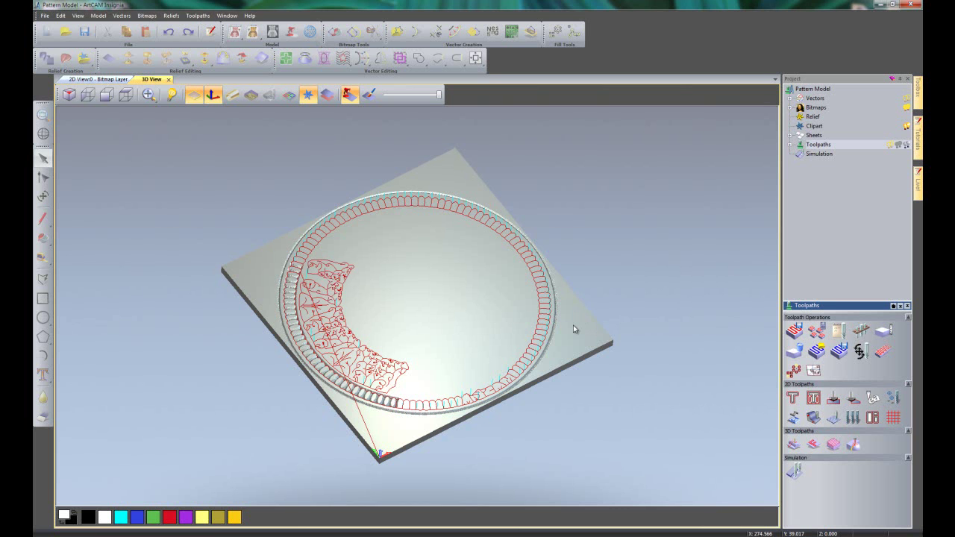
pyautogui.moveTo(573, 325)
pyautogui.mouseDown()
pyautogui.moveTo(608, 265)
pyautogui.moveTo(535, 365)
pyautogui.mouseUp()
pyautogui.moveTo(532, 326); pyautogui.dragTo(581, 306)
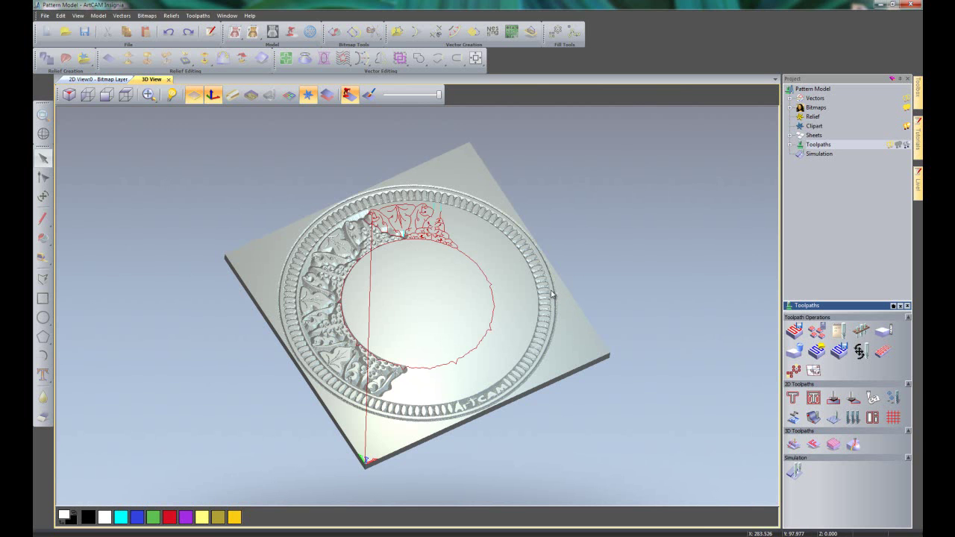
pyautogui.scroll(3, 552, 295)
pyautogui.scroll(3, 551, 291)
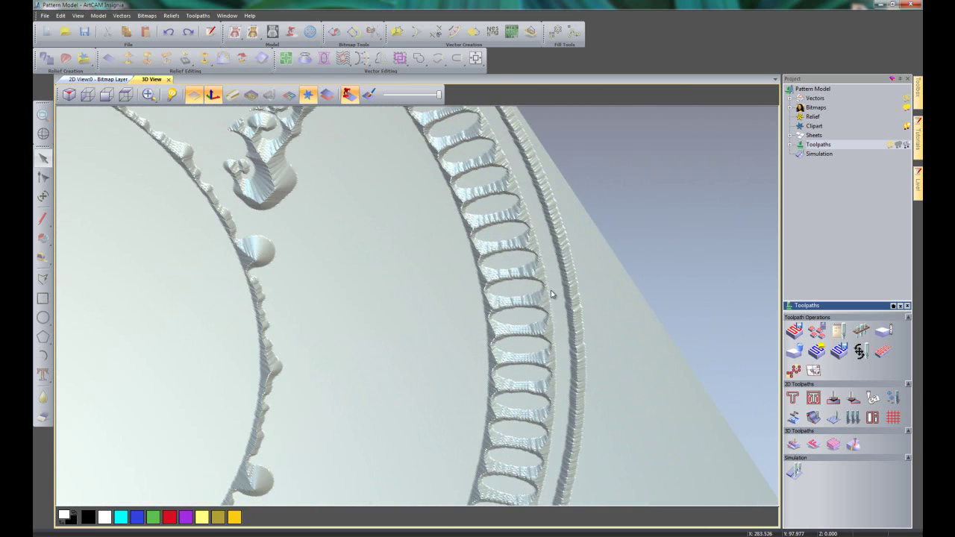
pyautogui.scroll(-6, 551, 291)
pyautogui.moveTo(415, 322); pyautogui.dragTo(497, 336)
pyautogui.scroll(2, 429, 357)
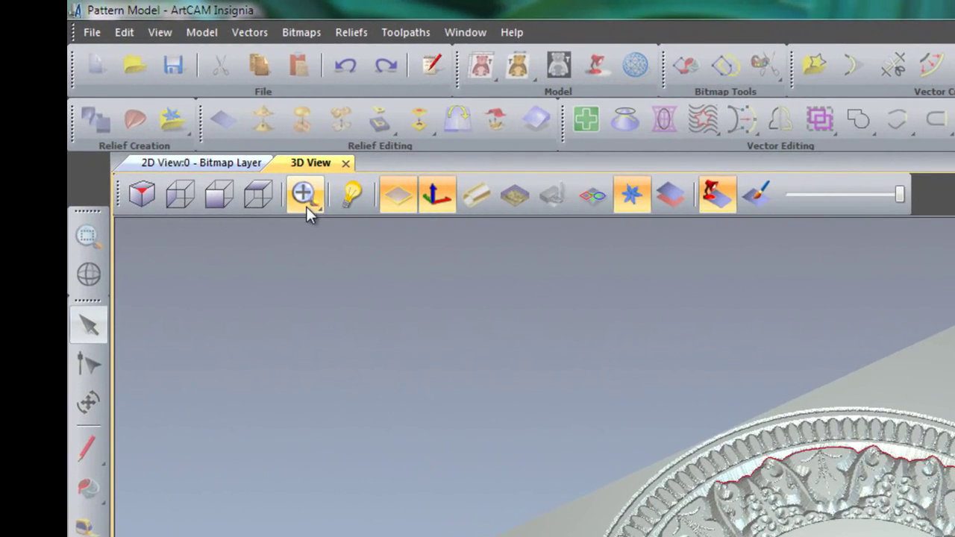
pyautogui.click(306, 206)
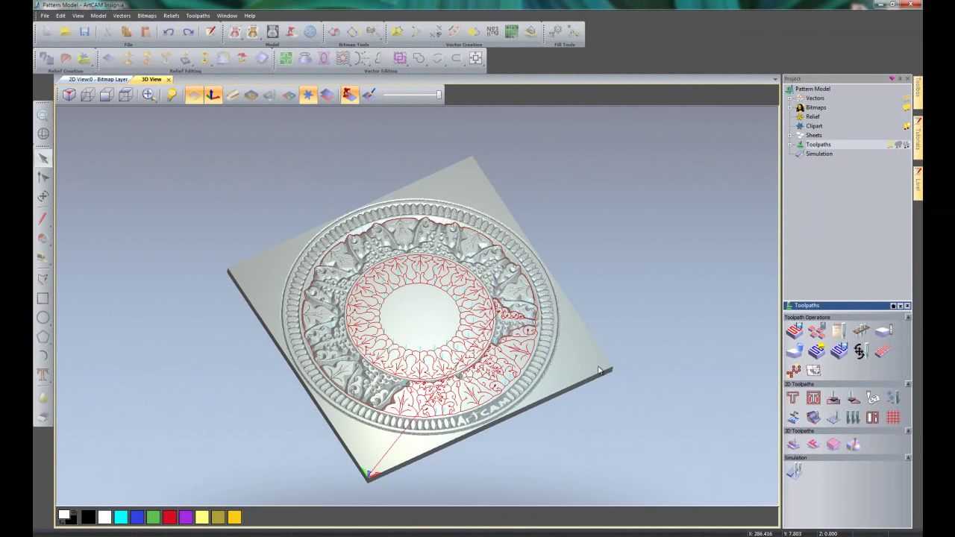
pyautogui.scroll(2, 548, 332)
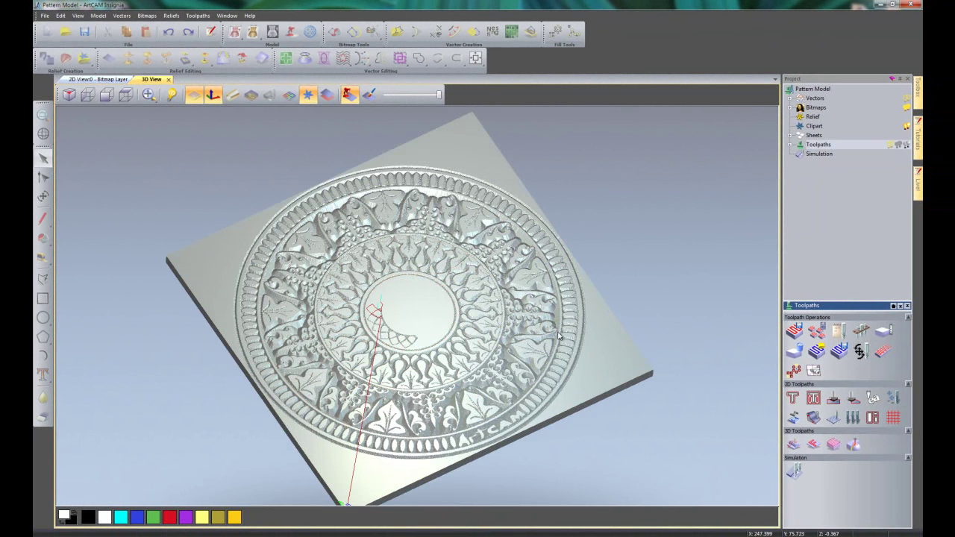
pyautogui.moveTo(591, 335); pyautogui.dragTo(557, 357)
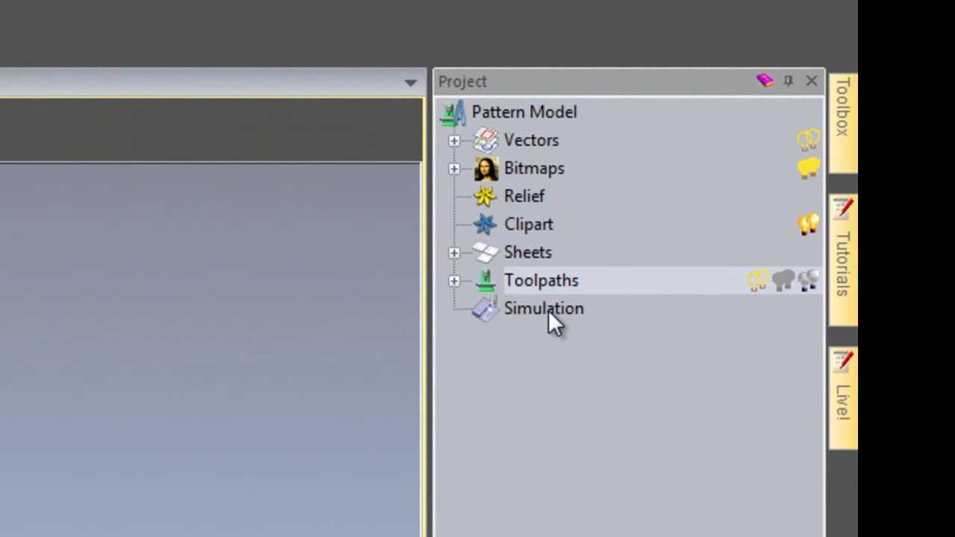
# - Render the simulation in the Light Oak (H) material
pyautogui.click(549, 309)
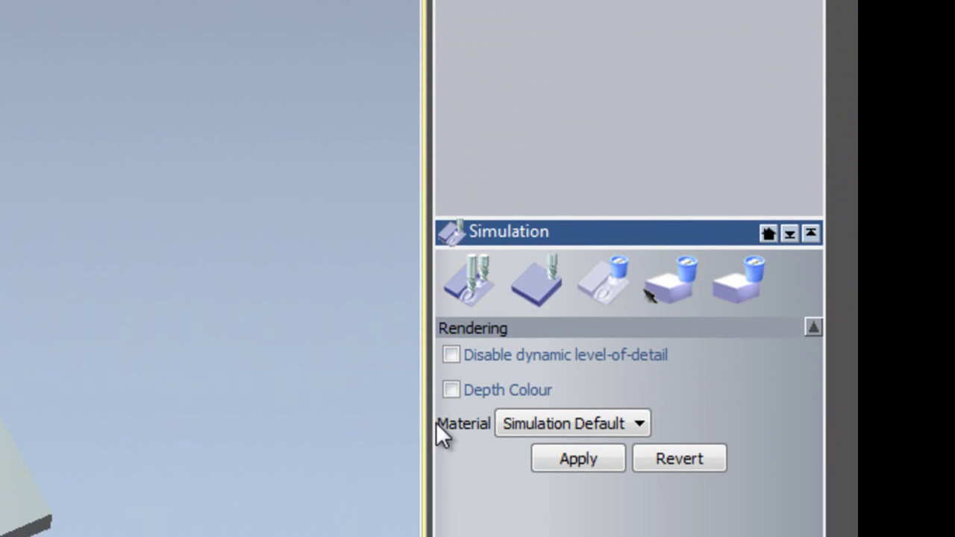
pyautogui.click(640, 423)
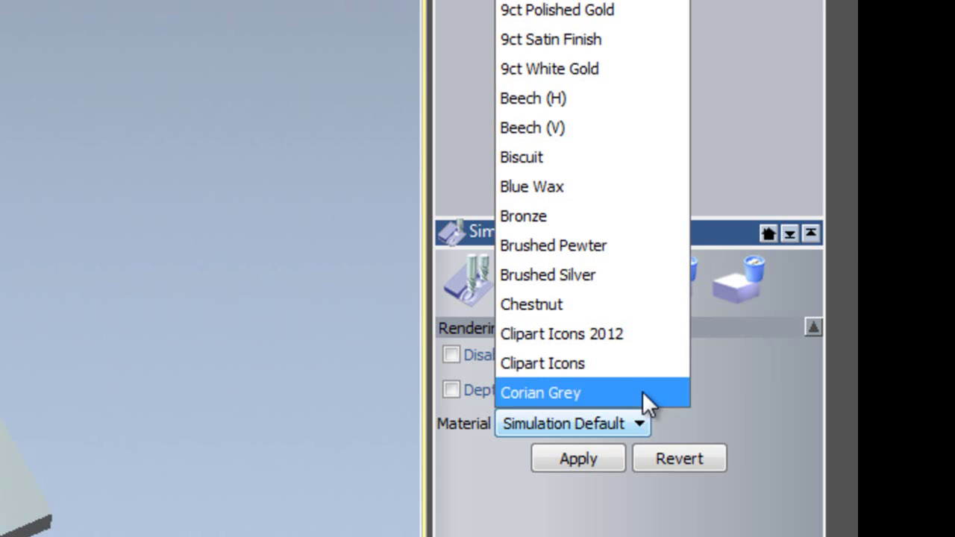
pyautogui.scroll(-2, 593, 179)
pyautogui.scroll(-1, 593, 180)
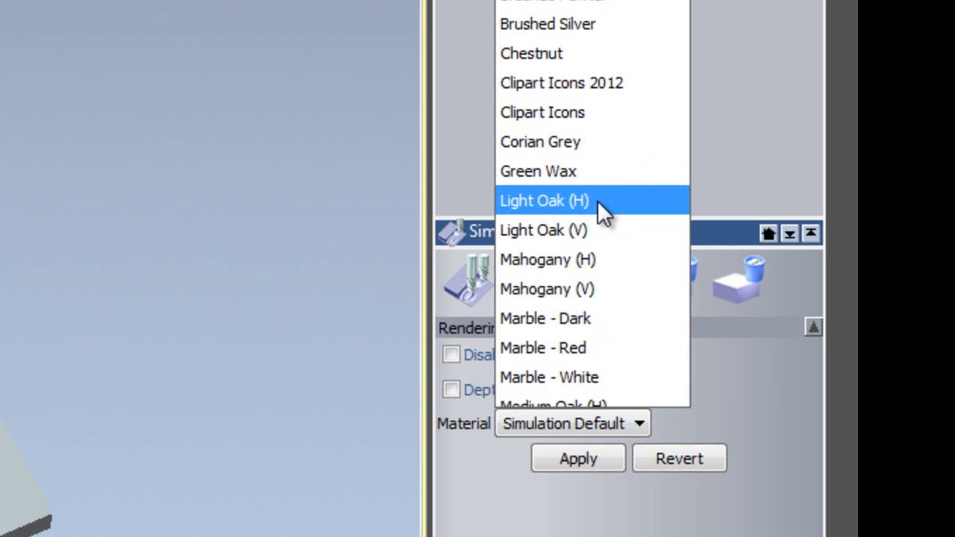
pyautogui.click(597, 200)
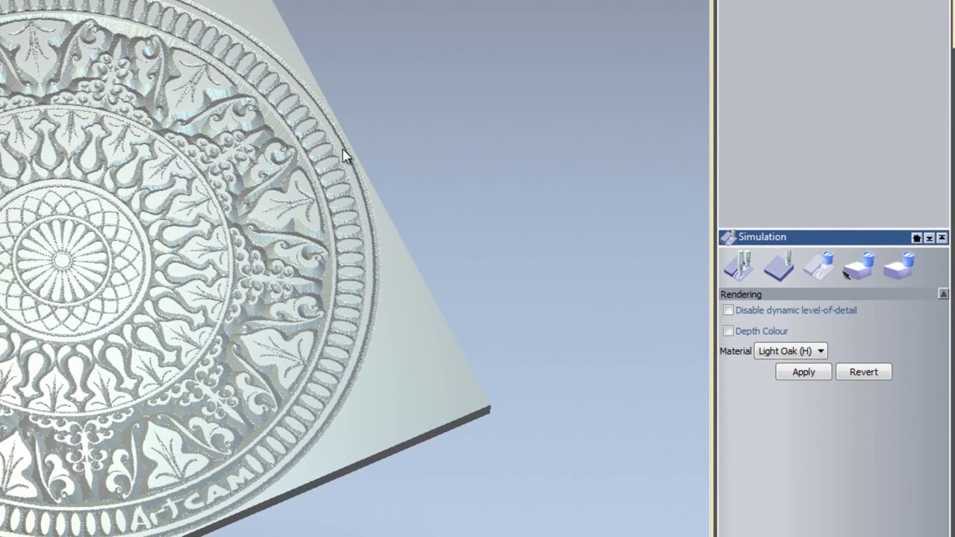
pyautogui.click(800, 374)
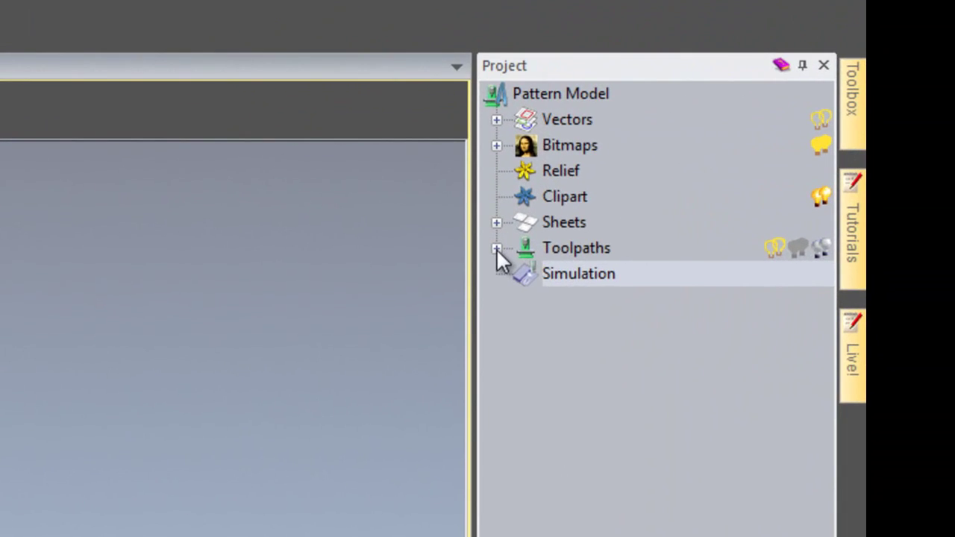
# - Delete the existing V-Bit Carving toolpath from the project
pyautogui.click(496, 247)
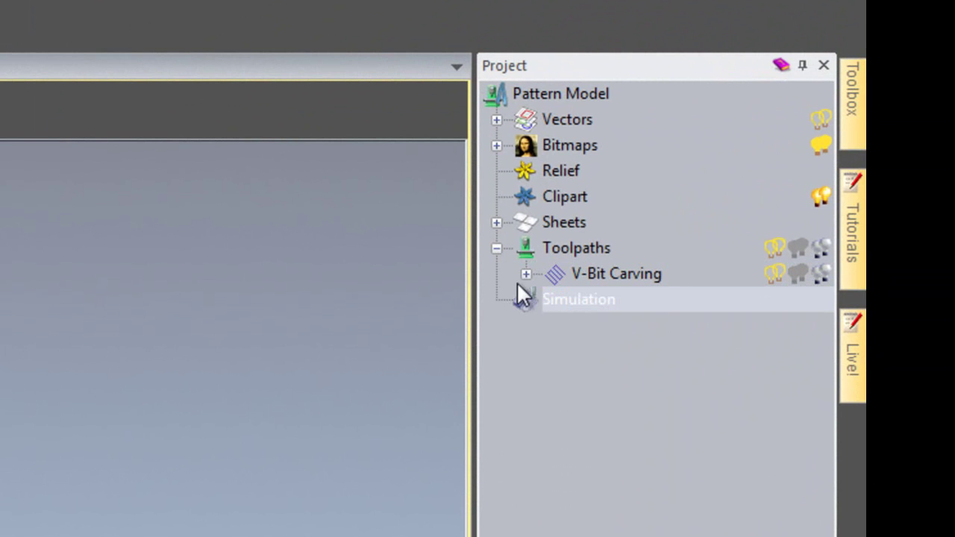
pyautogui.click(617, 273)
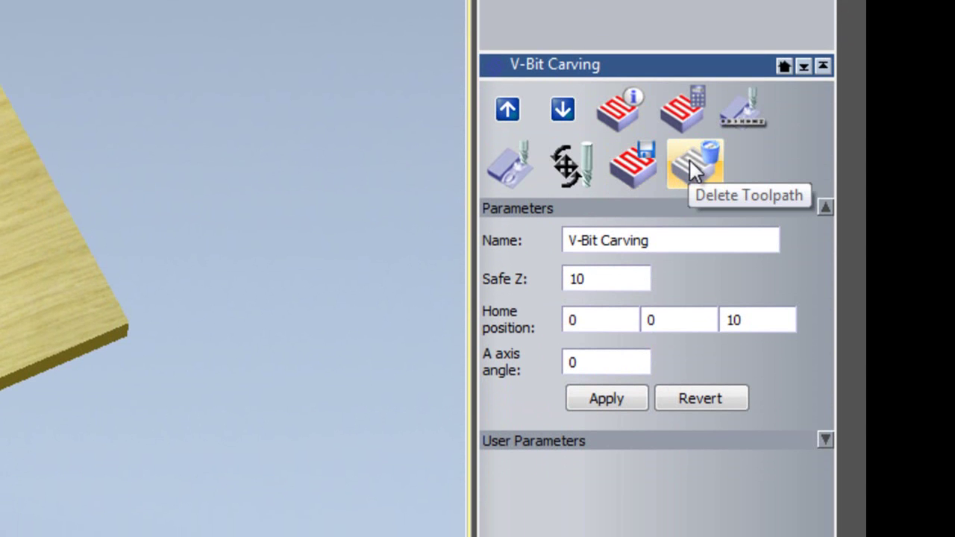
pyautogui.rightClick(716, 39)
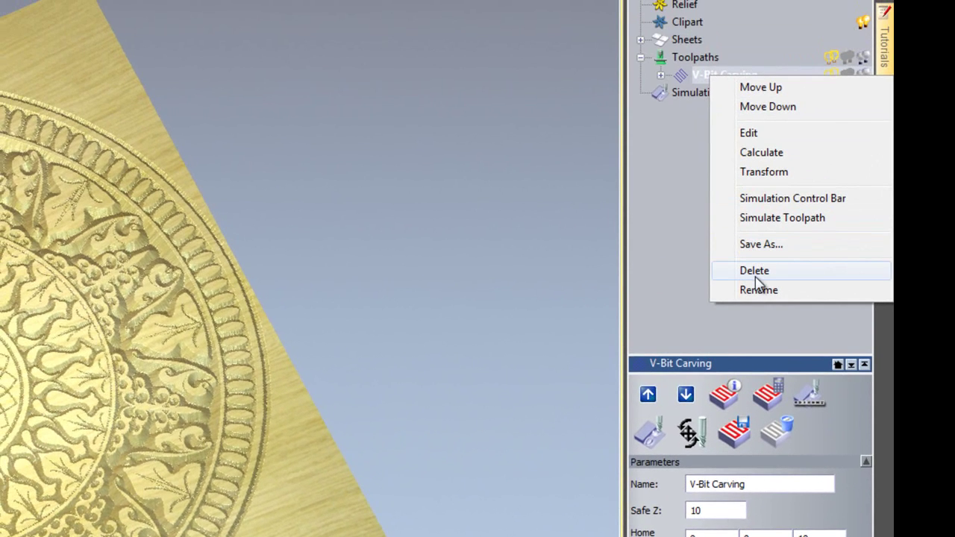
pyautogui.click(672, 266)
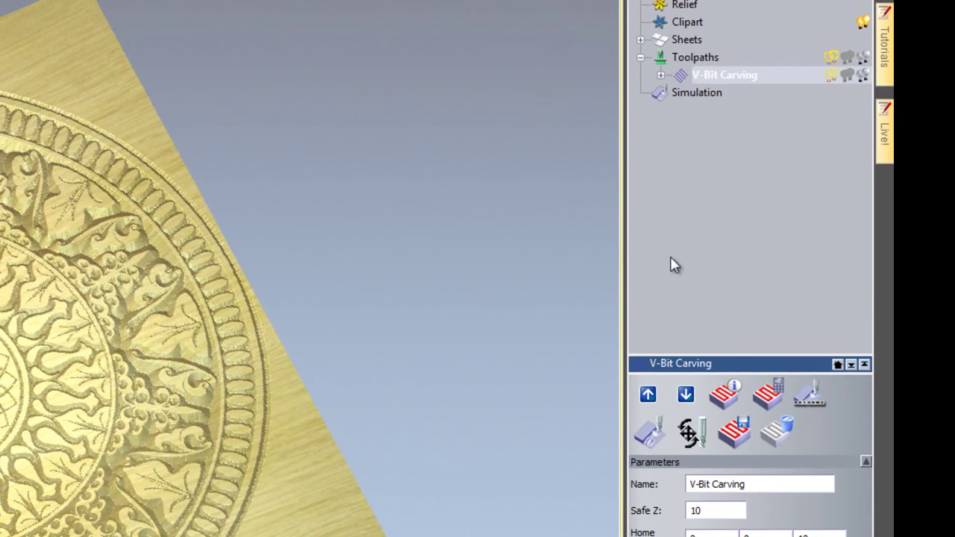
pyautogui.click(778, 431)
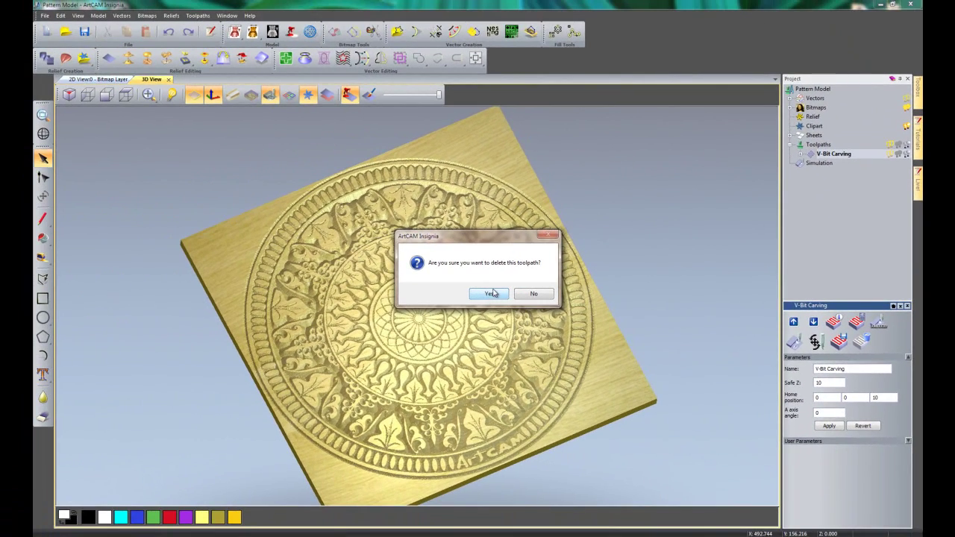
pyautogui.click(491, 294)
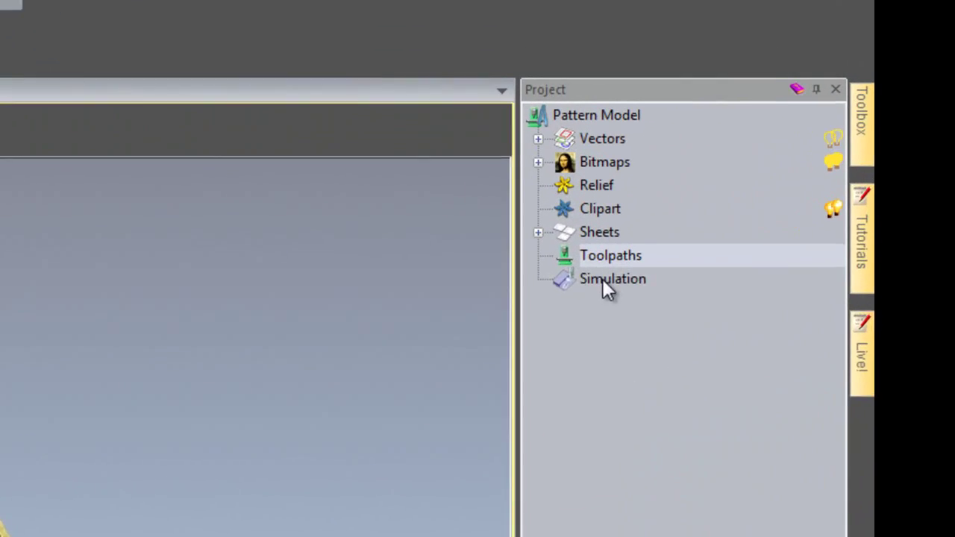
# - Delete the simulation and return to the 2D view of the pattern
pyautogui.rightClick(604, 279)
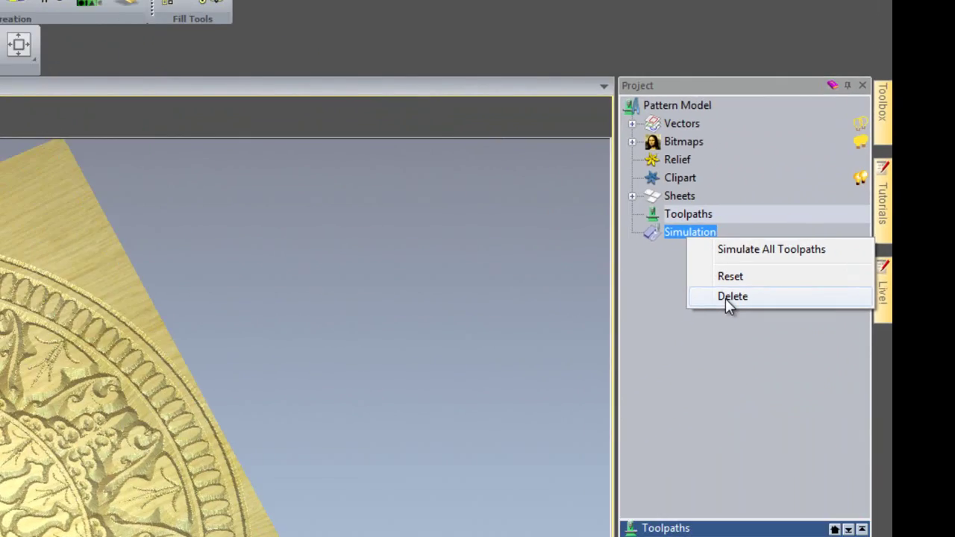
pyautogui.click(627, 398)
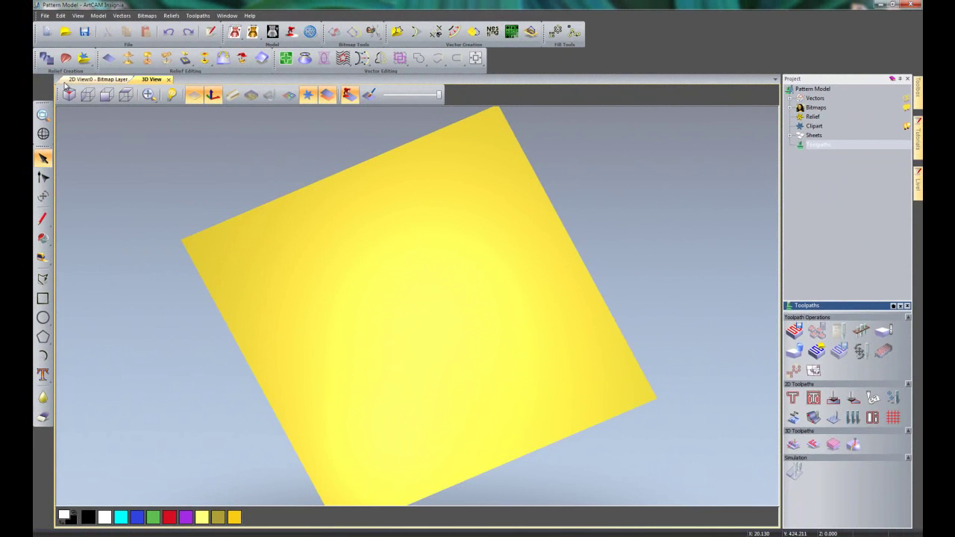
pyautogui.click(87, 79)
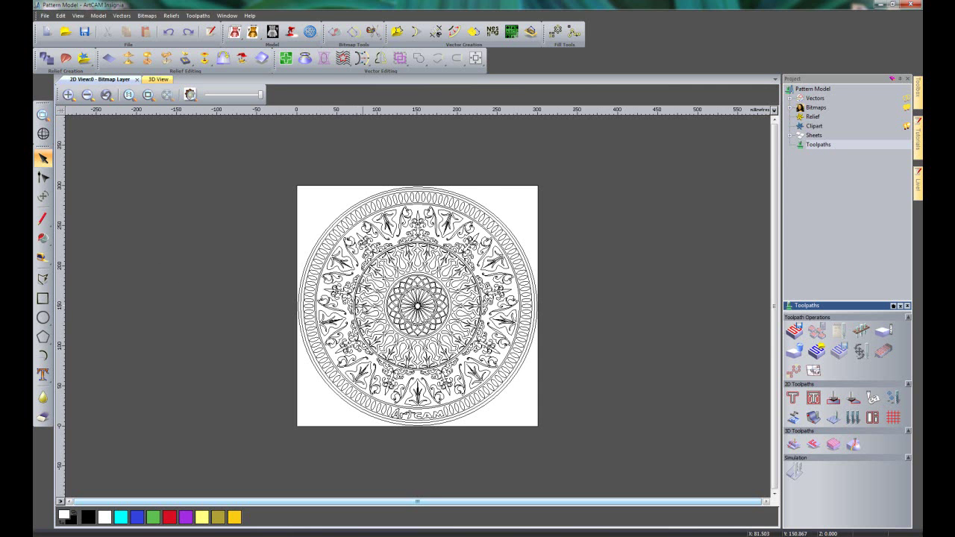
pyautogui.scroll(2, 365, 308)
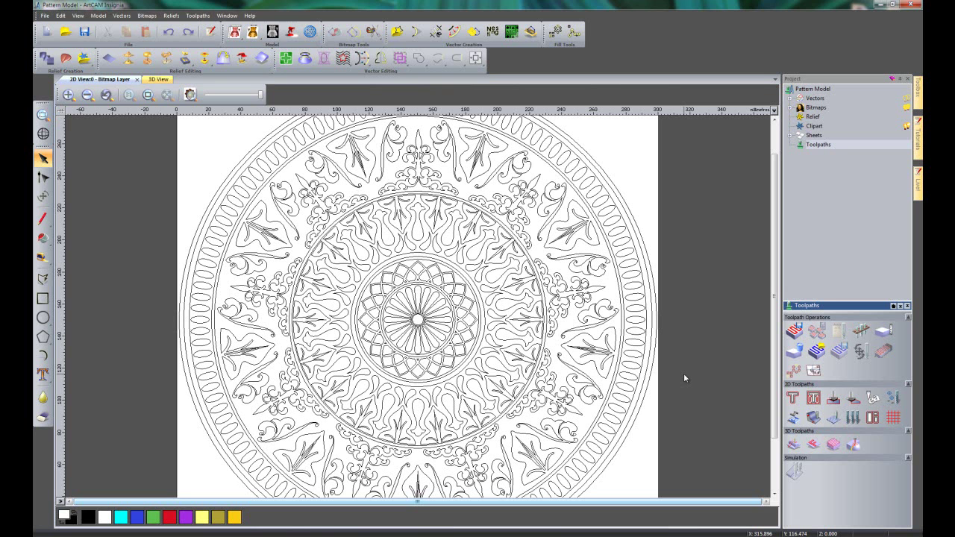
# - Start a V-Bit Carving toolpath for all the pattern's vectors with a tolerance of 0.01 mm
pyautogui.hotkey('ctrl', 'a')
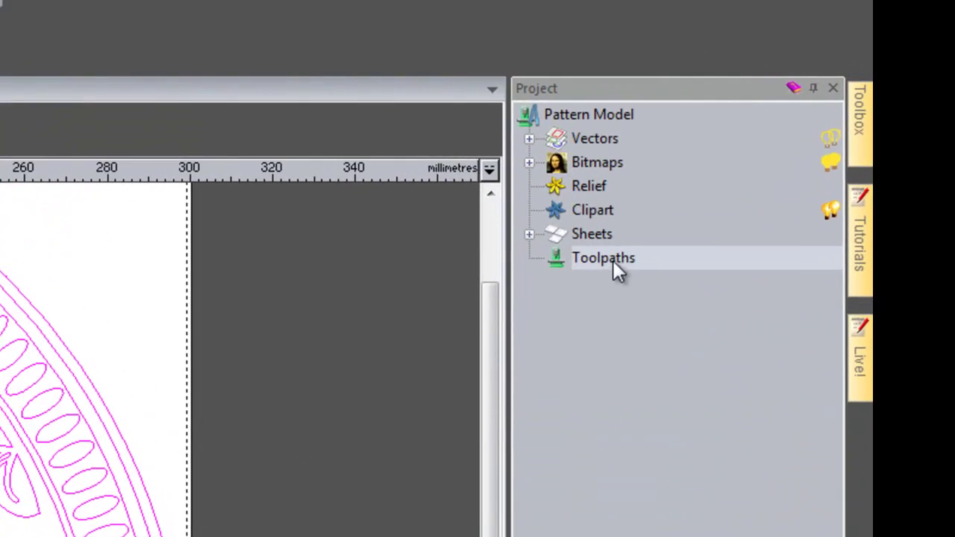
pyautogui.click(613, 261)
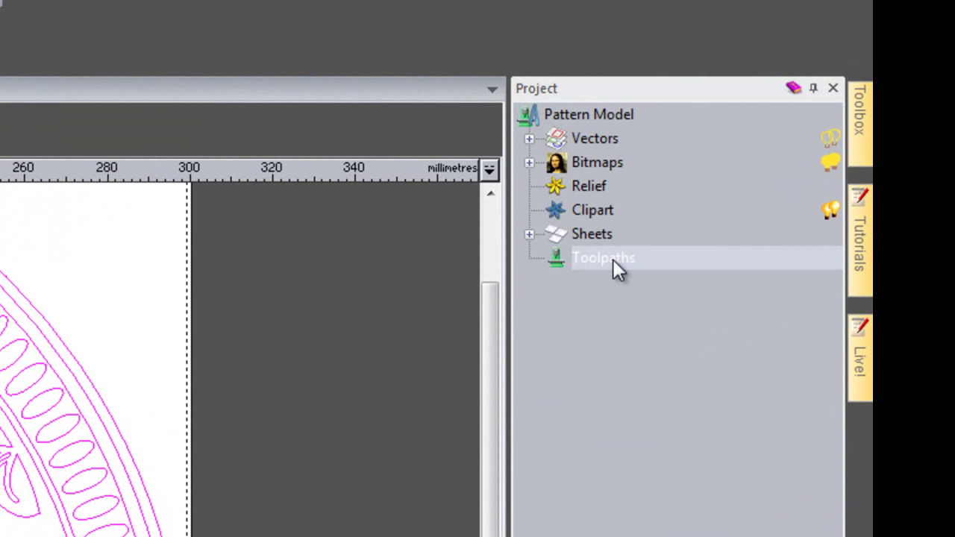
pyautogui.doubleClick(613, 260)
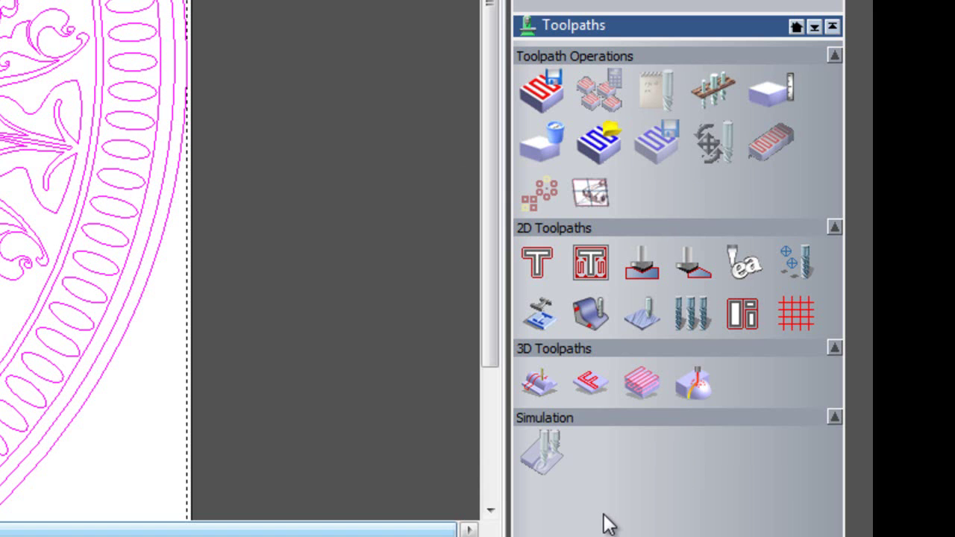
pyautogui.click(635, 269)
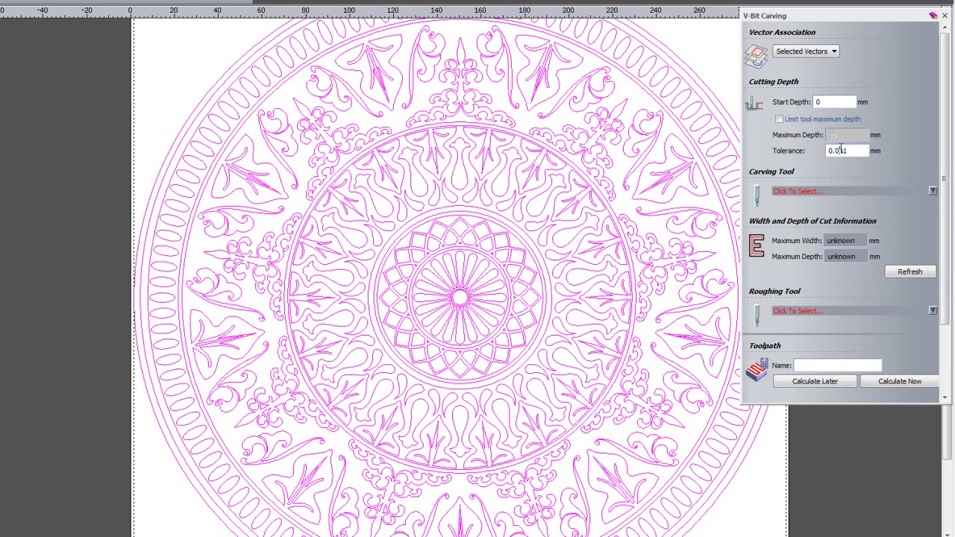
pyautogui.press('BackSpace')
pyautogui.press('End')
# - Choose the V-Bit 32 mm 90 degree carving tool and refresh the maximum cut width and depth information
pyautogui.click(826, 192)
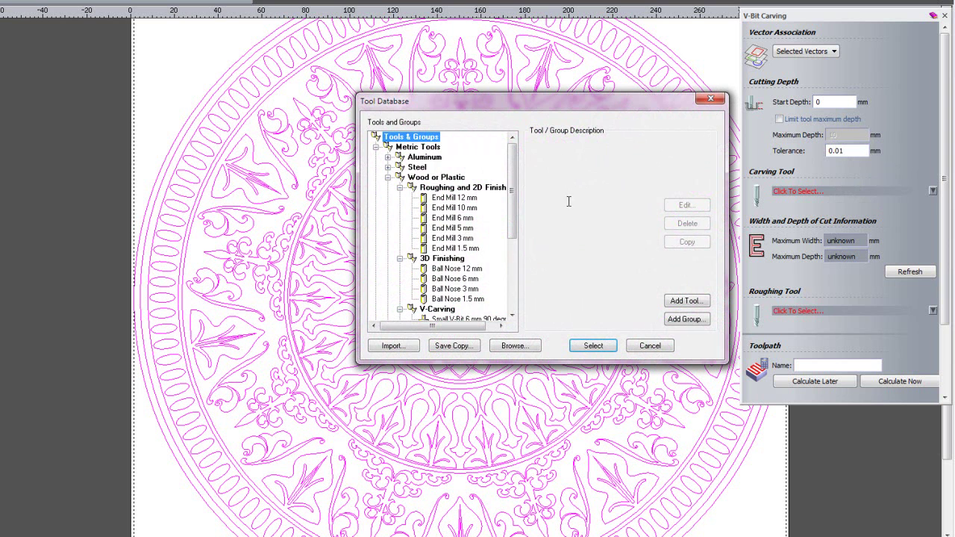
pyautogui.moveTo(513, 191); pyautogui.dragTo(519, 258)
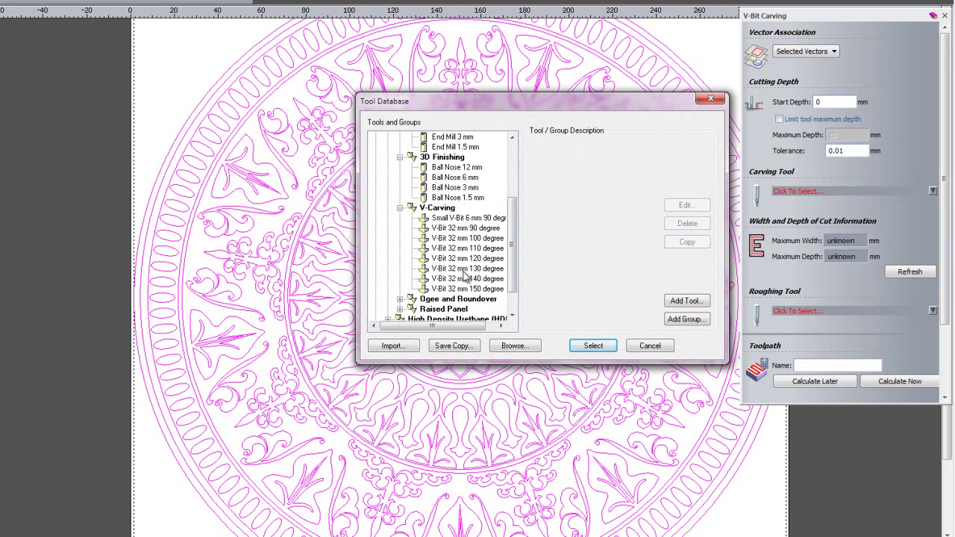
pyautogui.click(469, 228)
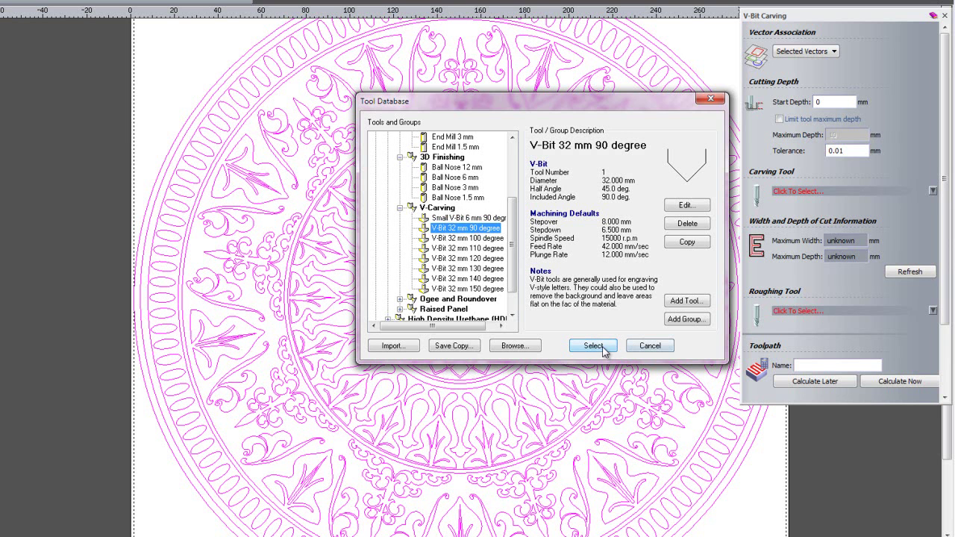
pyautogui.doubleClick(460, 232)
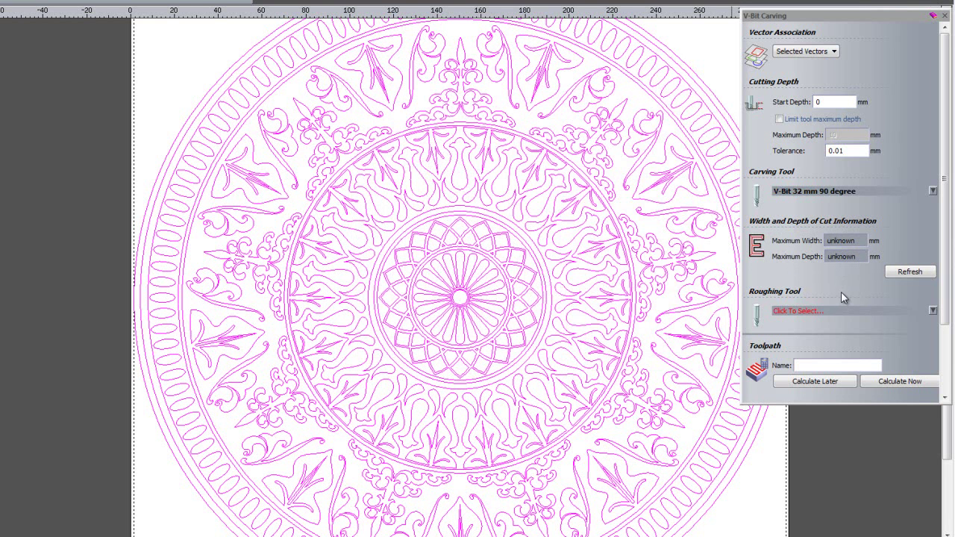
pyautogui.click(912, 272)
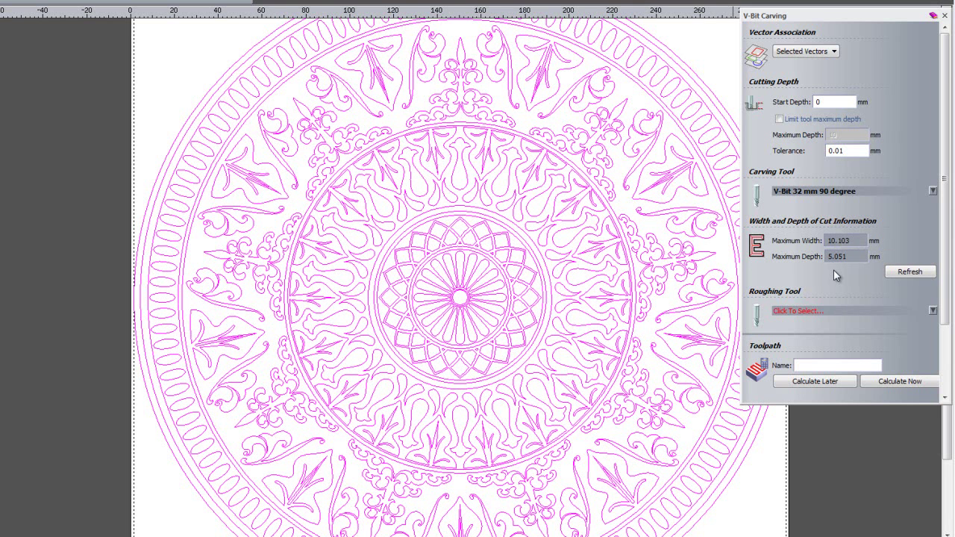
# - Confirm the material setup with a 10 mm thickness and both Z zero and model position at the top of the block
pyautogui.scroll(-3, 946, 291)
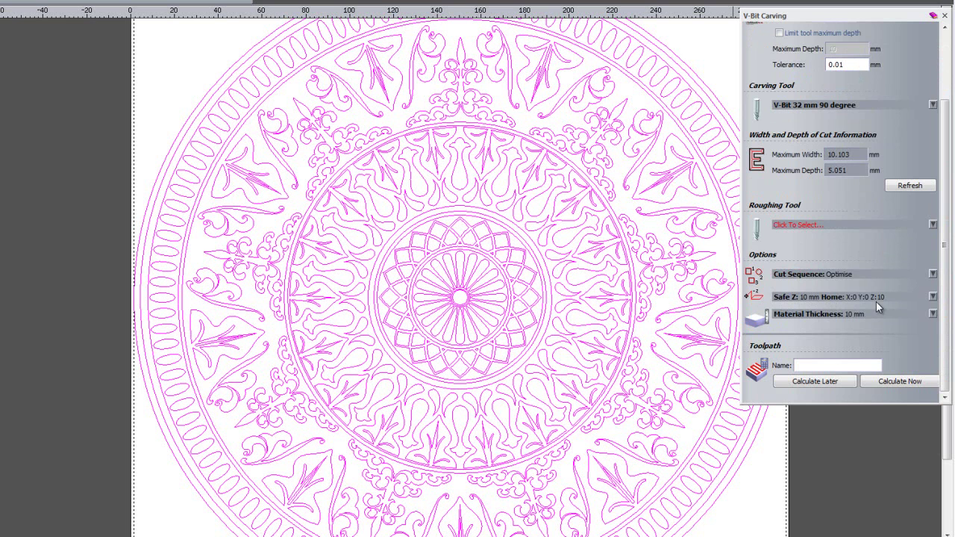
pyautogui.click(933, 314)
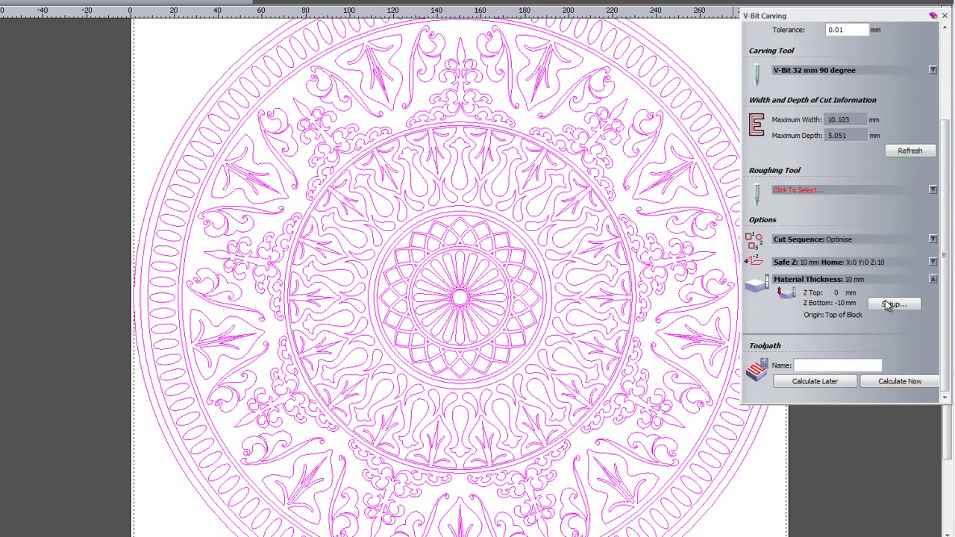
pyautogui.click(884, 306)
pyautogui.moveTo(810, 110); pyautogui.dragTo(468, 168)
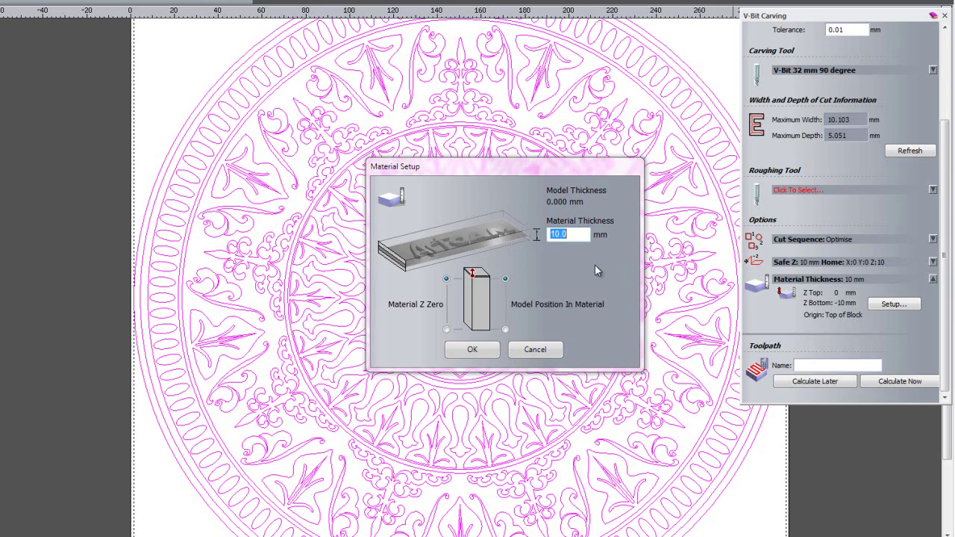
pyautogui.click(478, 350)
# - Calculate the V-Bit Carving toolpath immediately, close its settings and deselect the pattern's vectors
pyautogui.click(900, 381)
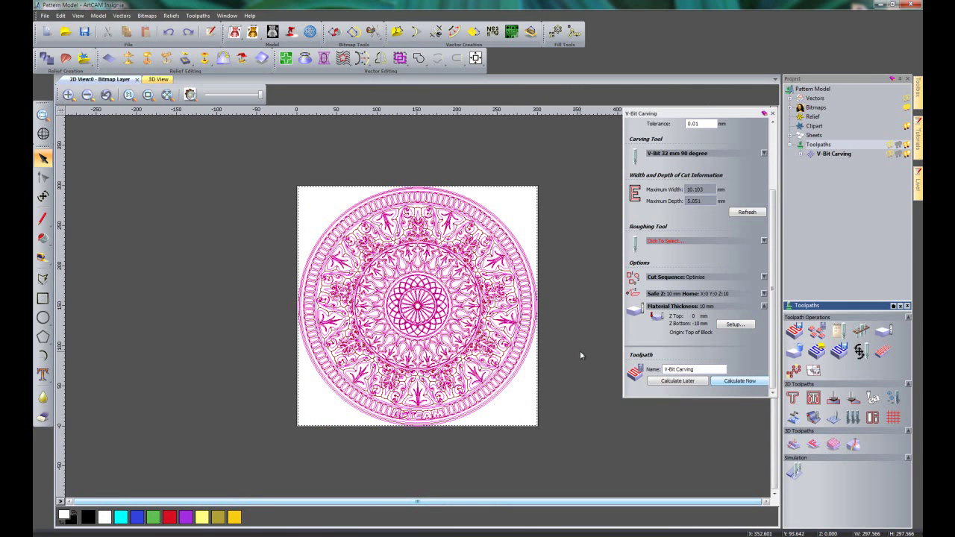
pyautogui.click(773, 113)
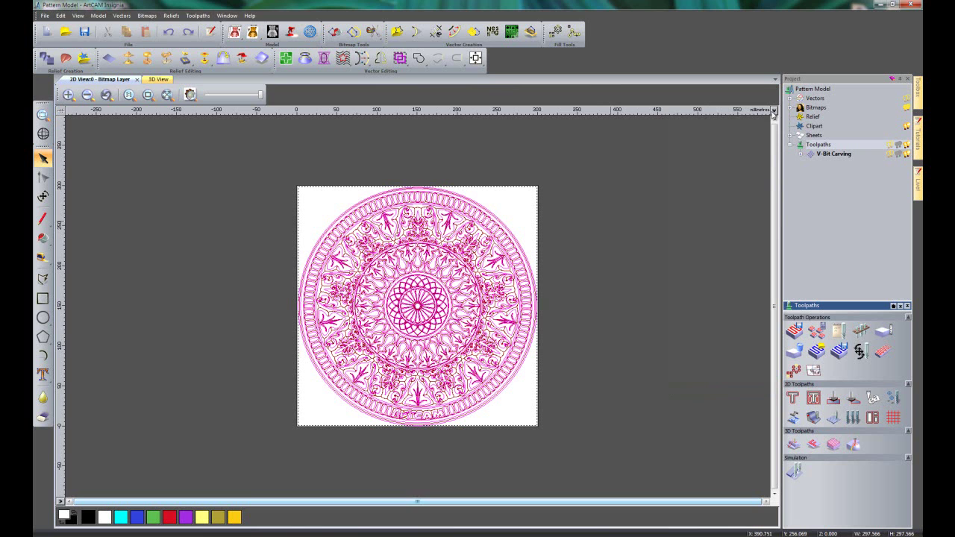
pyautogui.click(563, 198)
# - Hide and show the toolpaths repeatedly in the 2D view to compare the carving lines with the pattern's vectors
pyautogui.scroll(2, 466, 217)
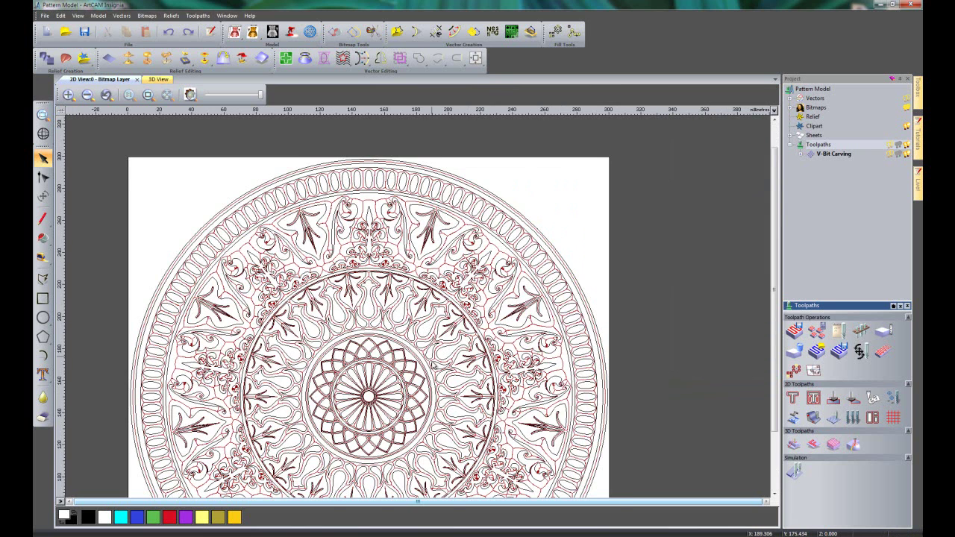
pyautogui.scroll(1, 450, 347)
pyautogui.scroll(1, 491, 269)
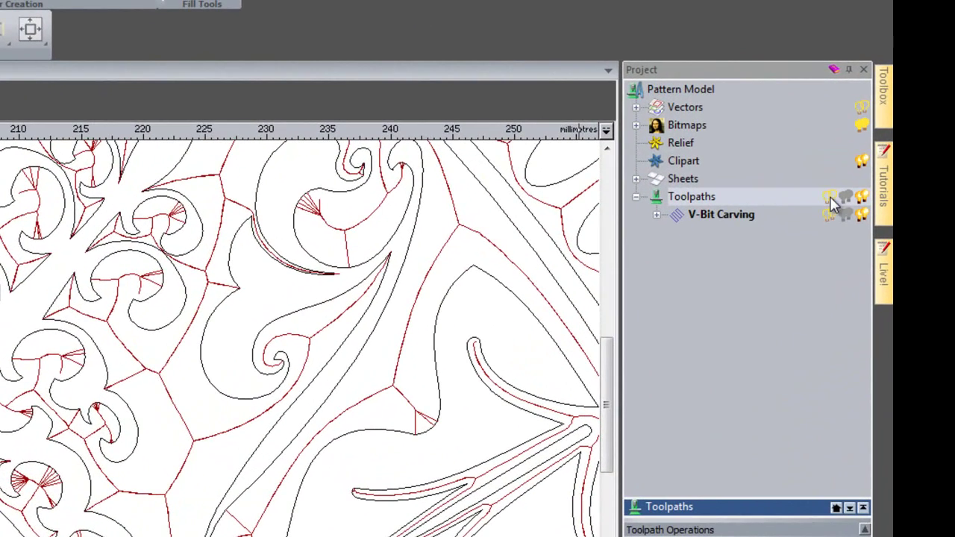
pyautogui.click(831, 198)
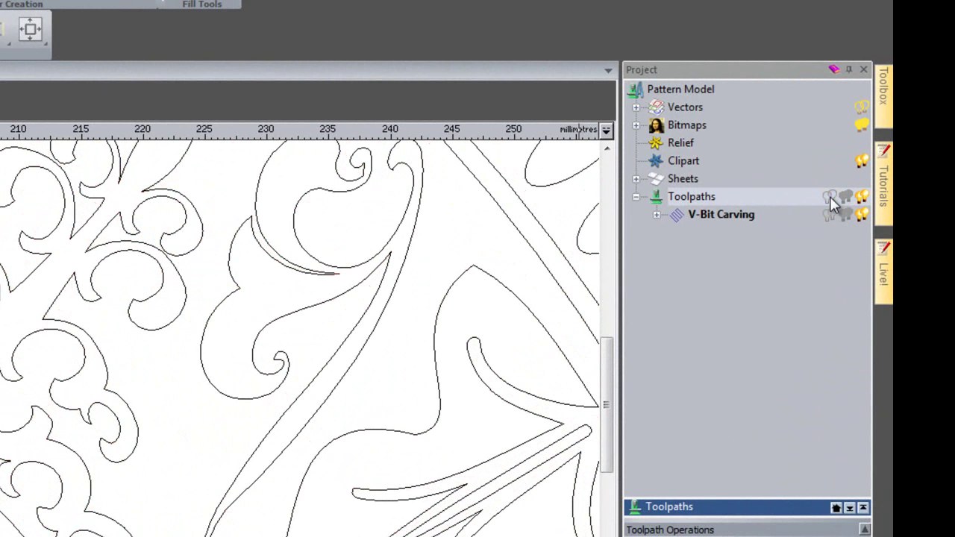
pyautogui.click(830, 197)
pyautogui.click(830, 197)
pyautogui.click(830, 198)
pyautogui.click(831, 198)
pyautogui.click(830, 198)
pyautogui.click(831, 198)
pyautogui.click(831, 198)
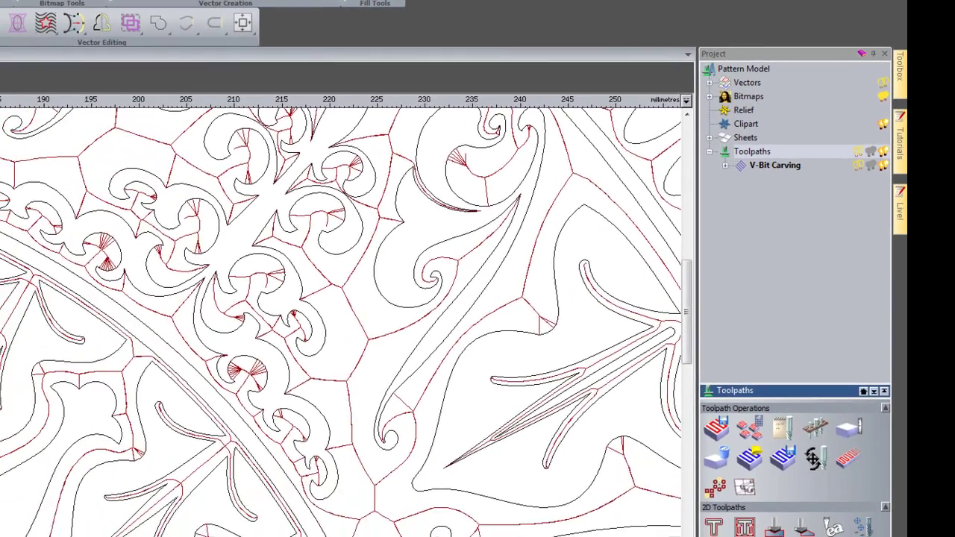
# - Examine the V-Bit Carving toolpath in the 3D view, switching its 3D display off and on
pyautogui.press('F3')
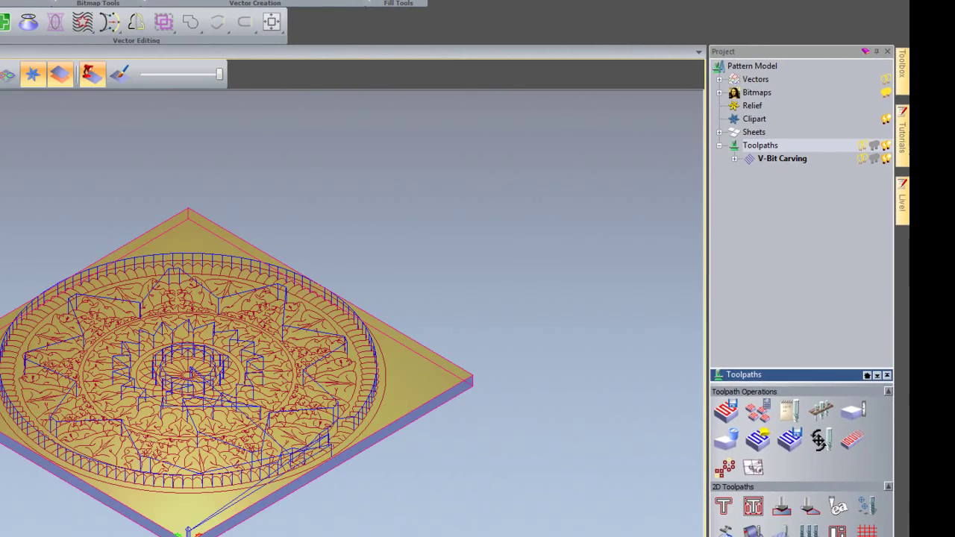
pyautogui.moveTo(319, 379); pyautogui.dragTo(240, 506)
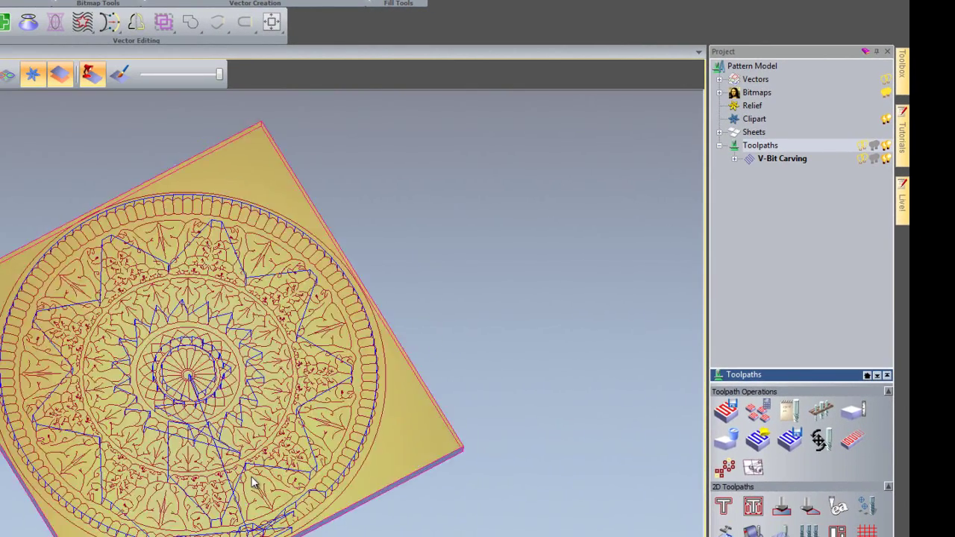
pyautogui.scroll(2, 313, 414)
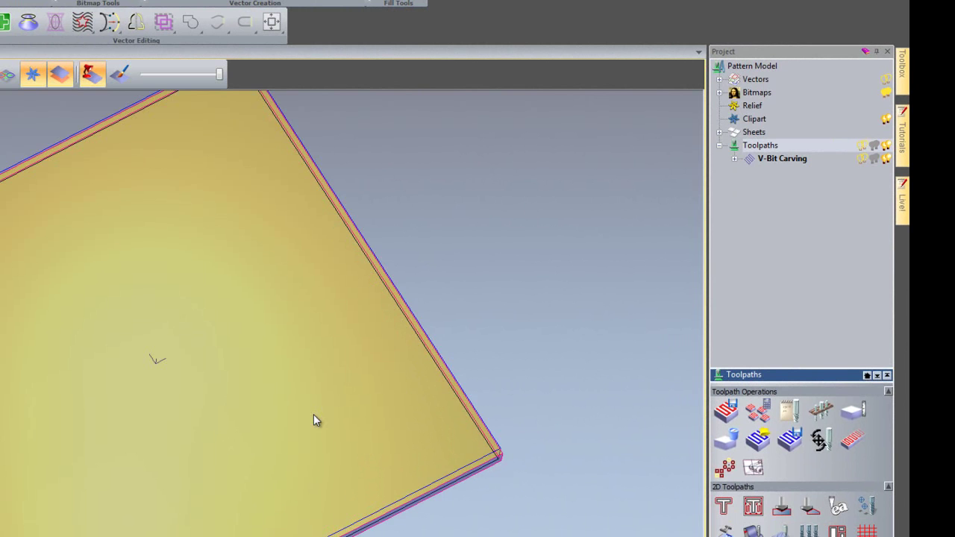
pyautogui.click(886, 146)
pyautogui.click(886, 146)
pyautogui.click(886, 147)
pyautogui.click(885, 147)
pyautogui.click(853, 234)
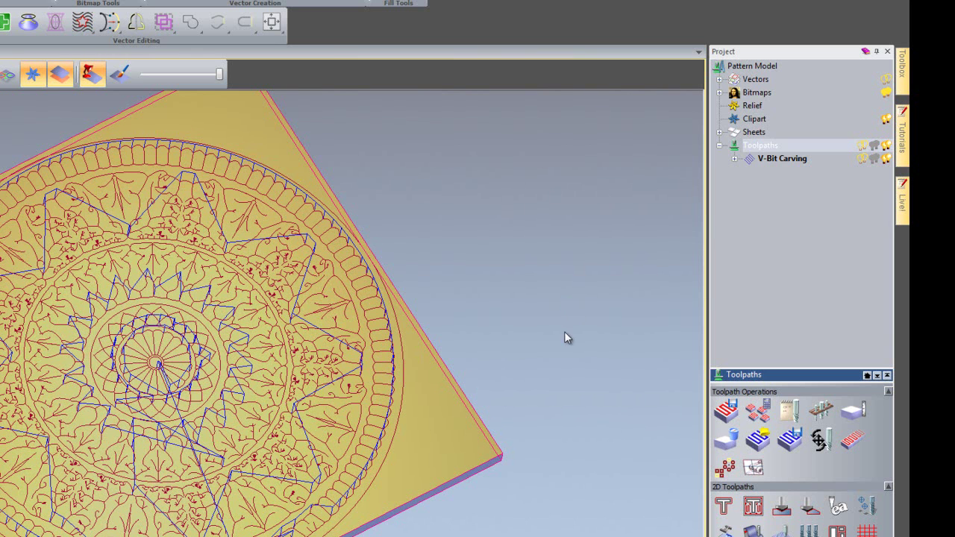
# - Simulate the V-Bit Carving toolpath on the whole model at Standard resolution and inspect the carved block
pyautogui.rightClick(774, 160)
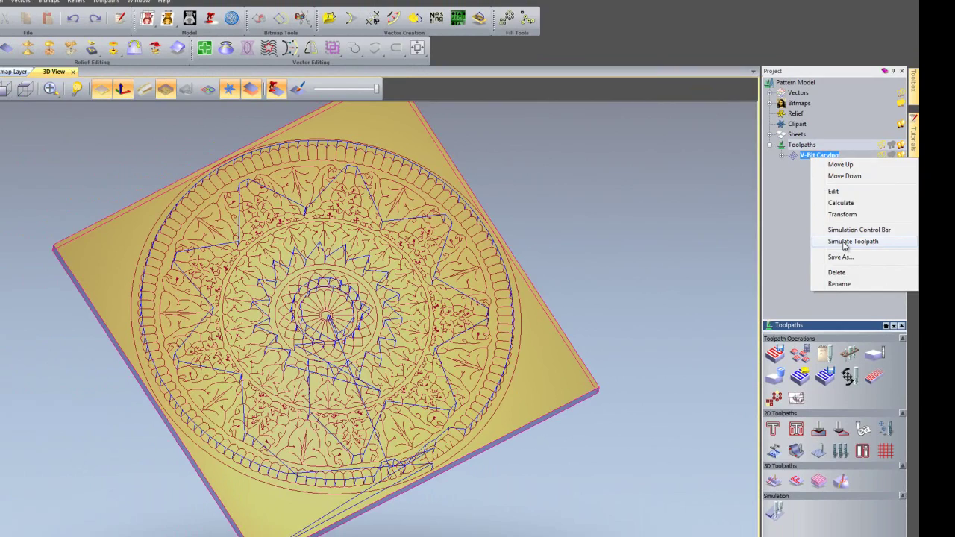
pyautogui.click(816, 270)
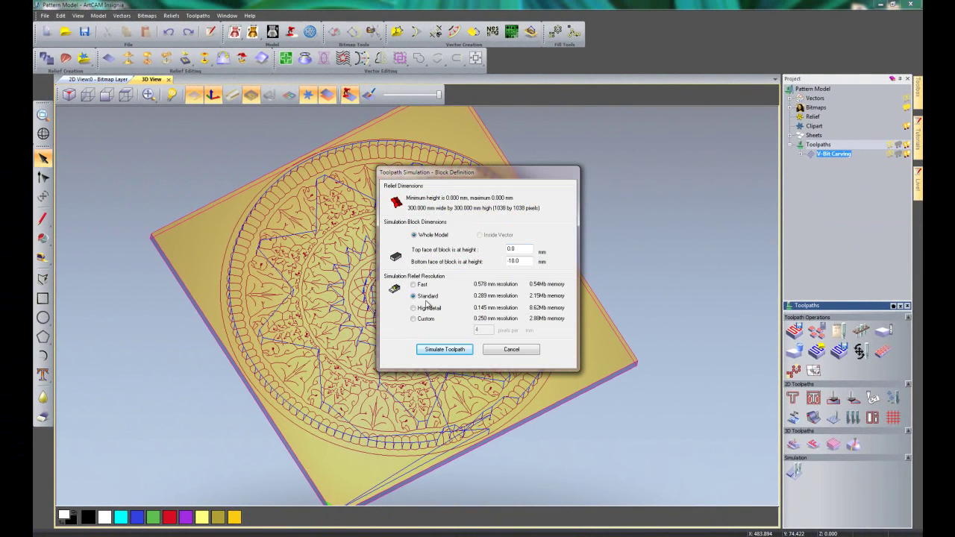
pyautogui.click(444, 351)
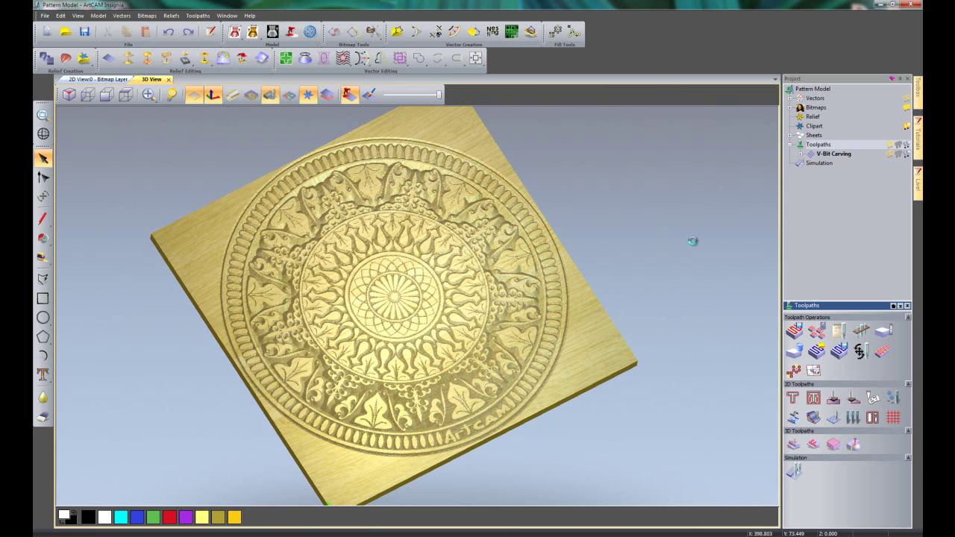
pyautogui.moveTo(507, 377); pyautogui.dragTo(554, 353)
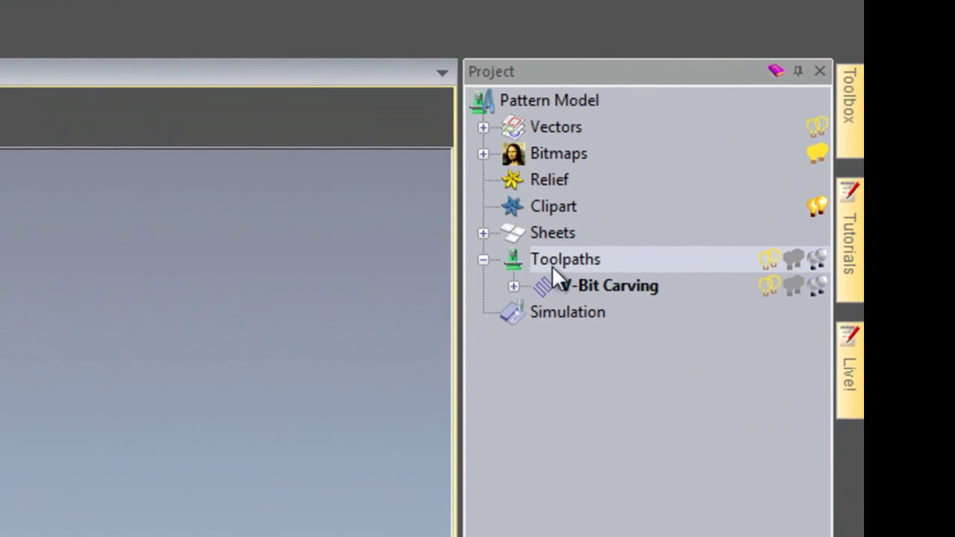
# - Prepare the calculated toolpath for saving with the file name "V-Bit Carving" and the Desktop as the destination folder
pyautogui.click(556, 261)
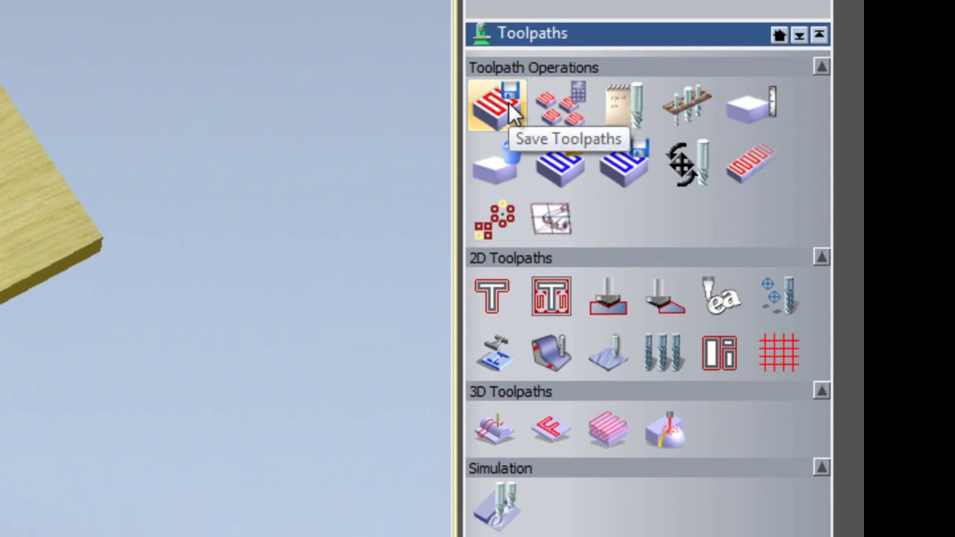
pyautogui.click(512, 112)
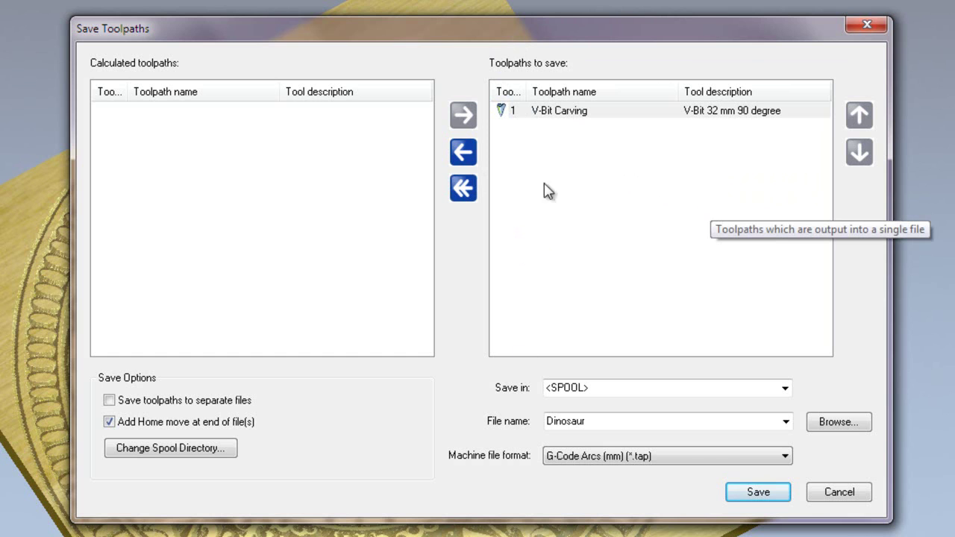
pyautogui.moveTo(603, 420); pyautogui.dragTo(548, 425)
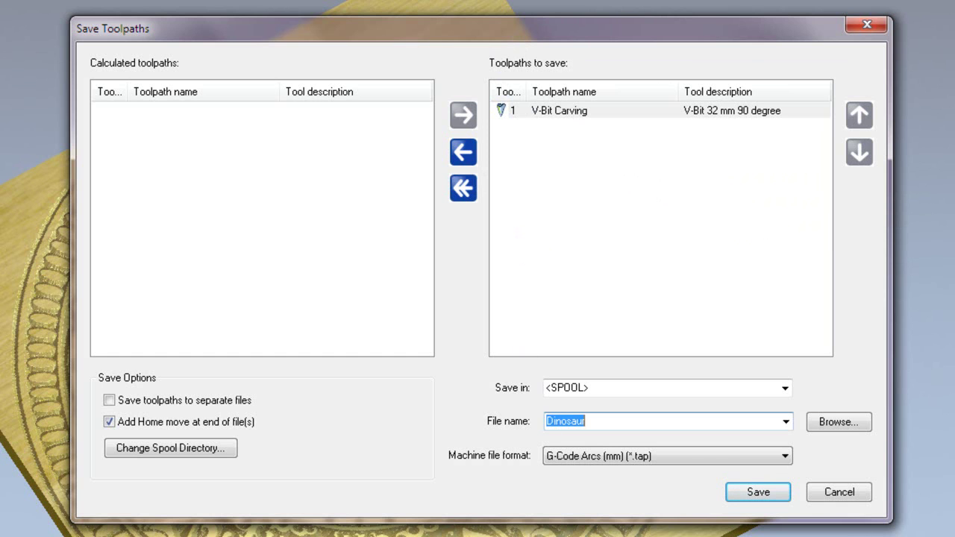
pyautogui.write('V-Bit Carving')
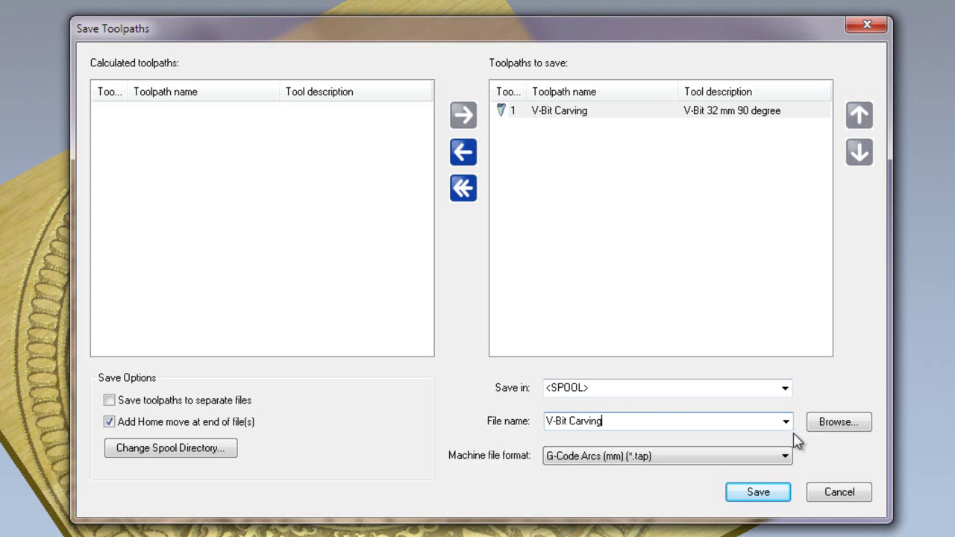
pyautogui.click(834, 424)
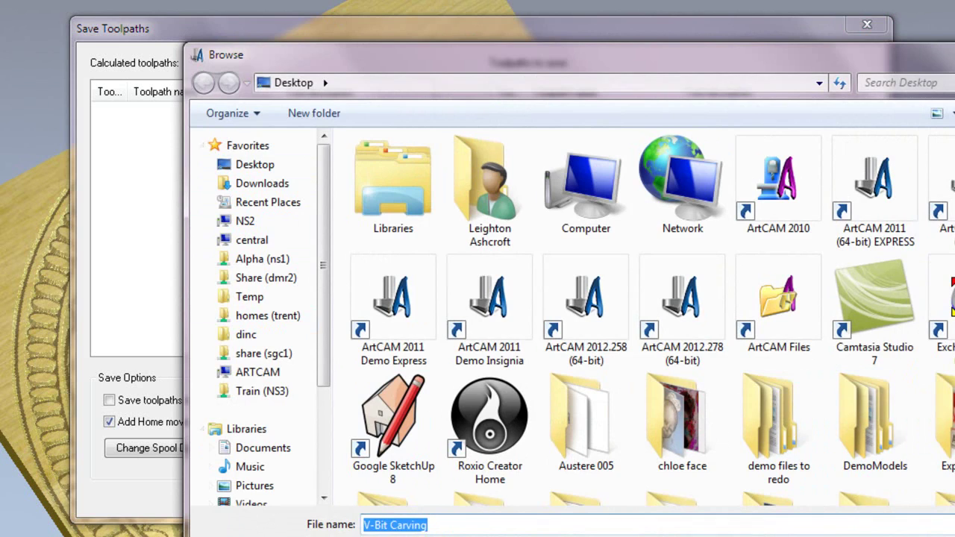
pyautogui.press('Return')
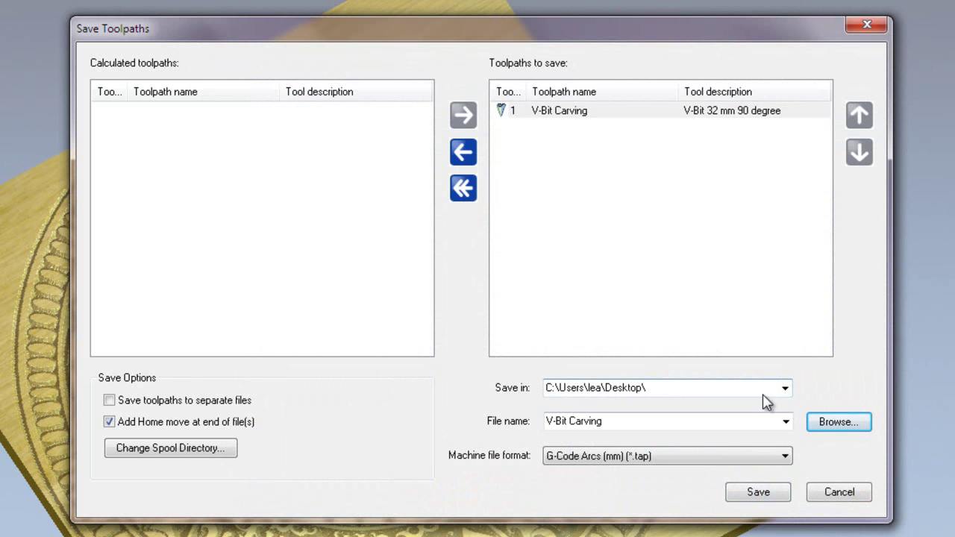
pyautogui.click(786, 388)
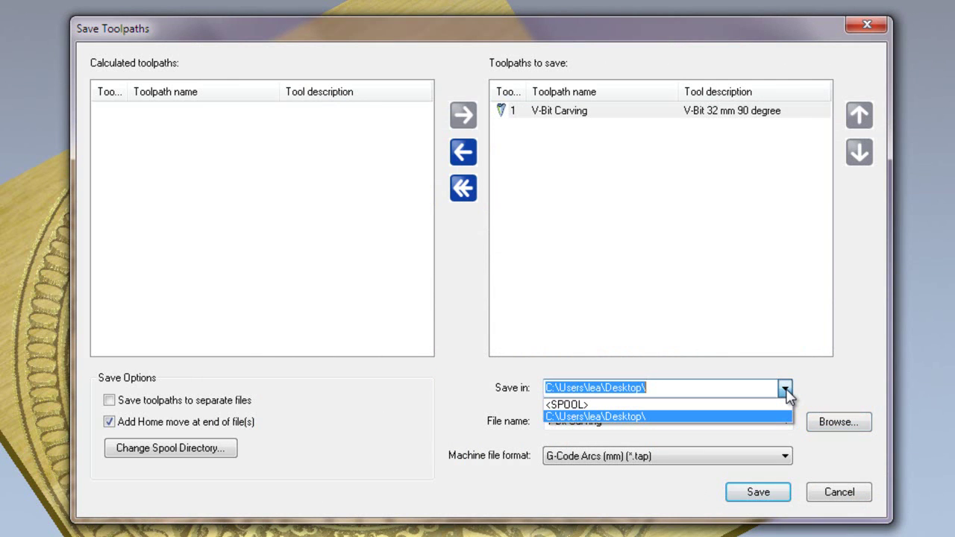
pyautogui.click(855, 391)
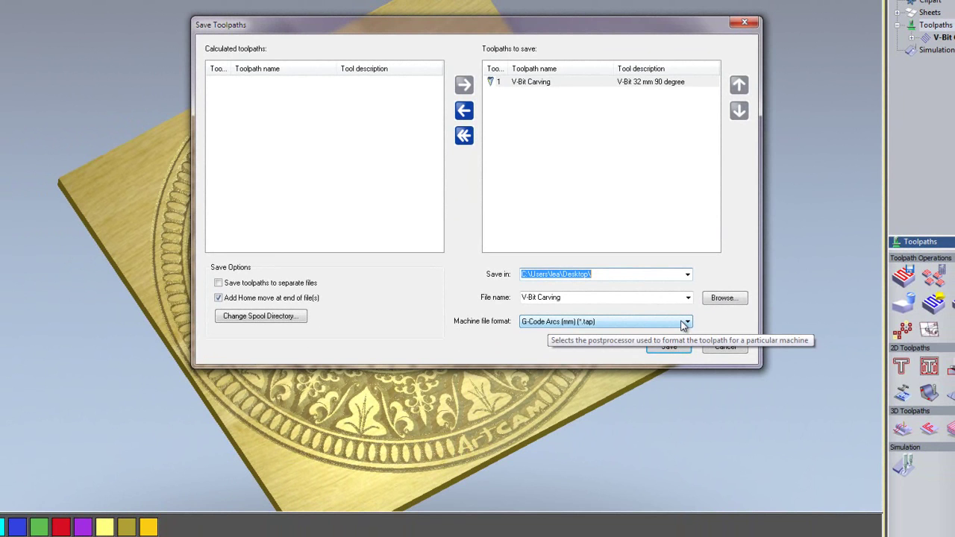
# - Choose G-Code Arcs (mm) (*.tap) as the machine file format and save the toolpath file
pyautogui.click(685, 322)
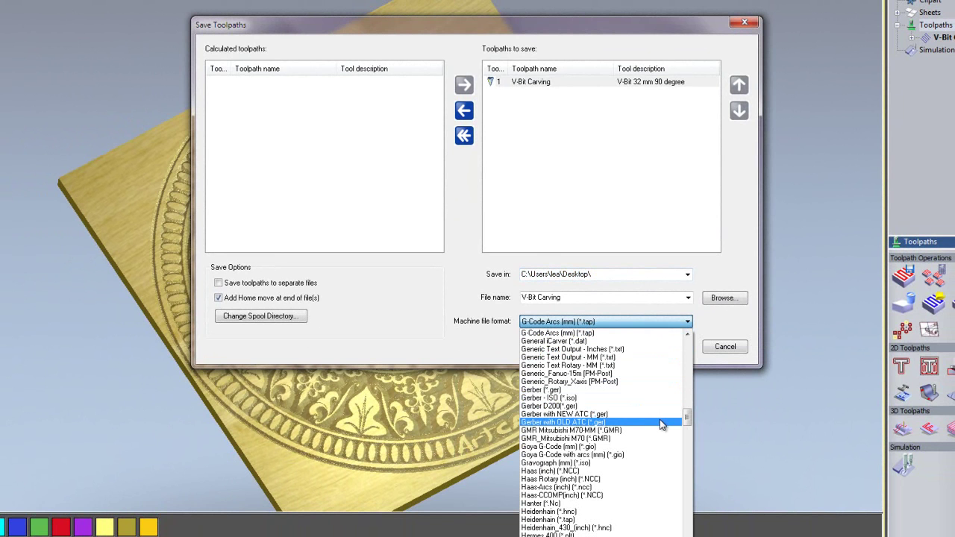
pyautogui.moveTo(686, 416)
pyautogui.mouseDown()
pyautogui.moveTo(694, 530)
pyautogui.moveTo(693, 412)
pyautogui.mouseUp()
pyautogui.moveTo(692, 407); pyautogui.dragTo(695, 410)
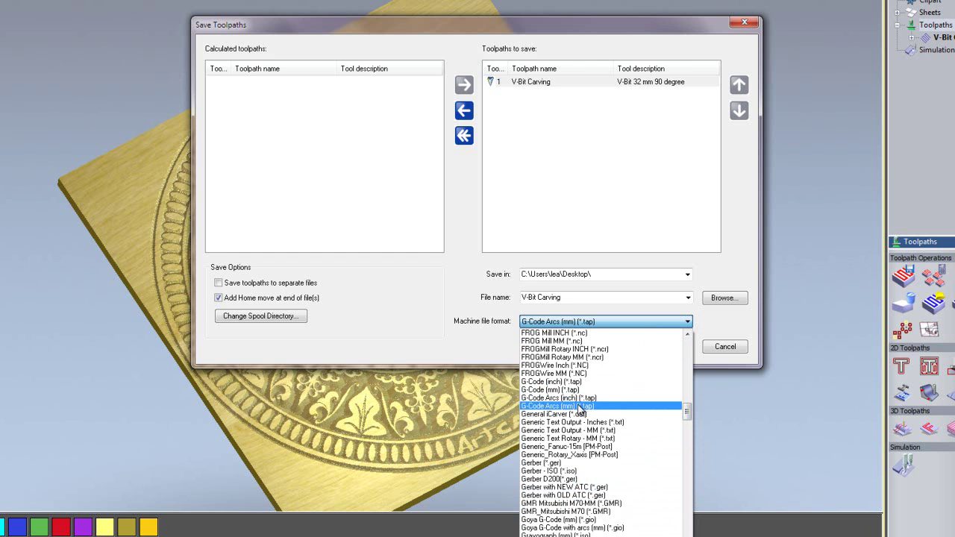
pyautogui.click(539, 408)
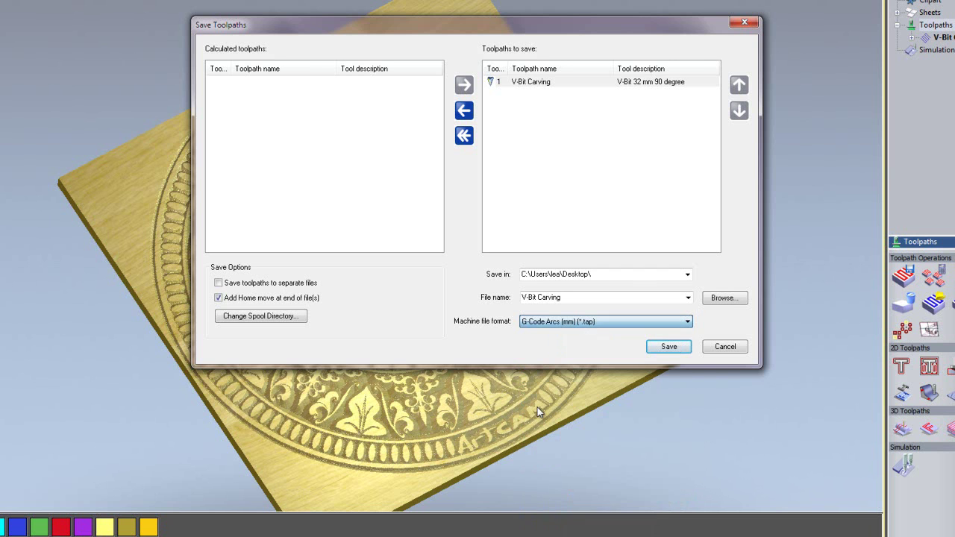
pyautogui.click(667, 347)
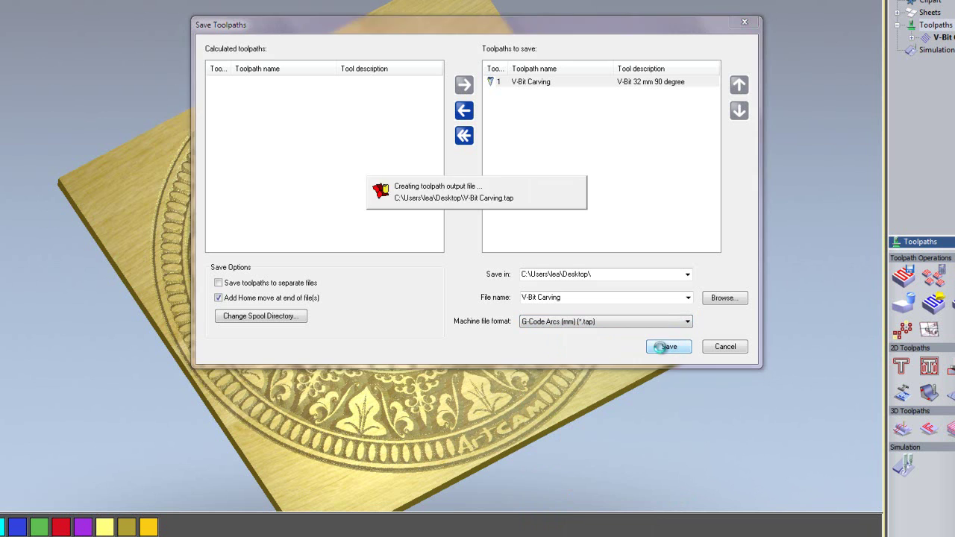